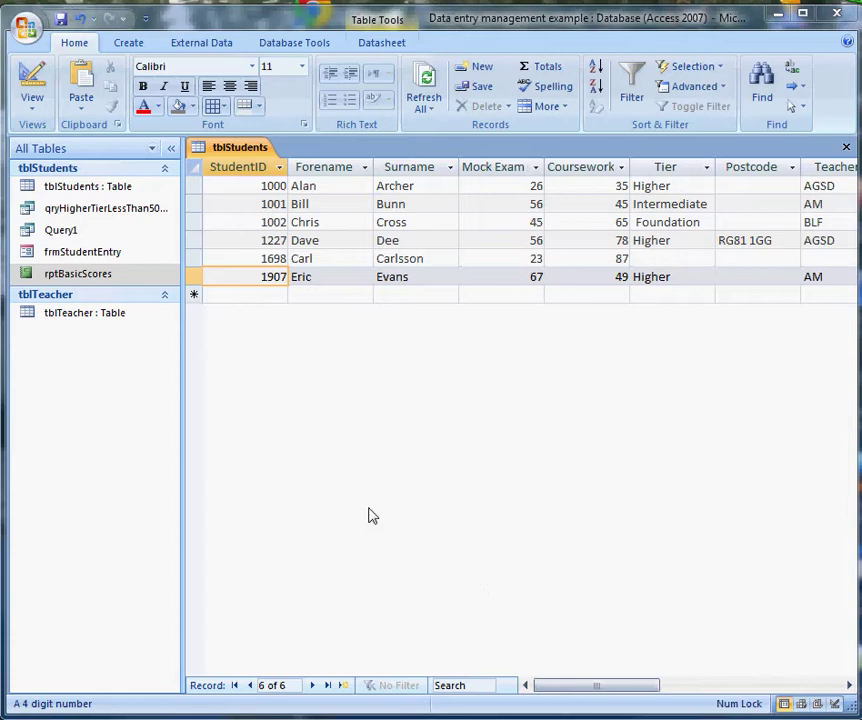
Open the rptBasicScores report and switch it to Design view
left_click(69, 278)
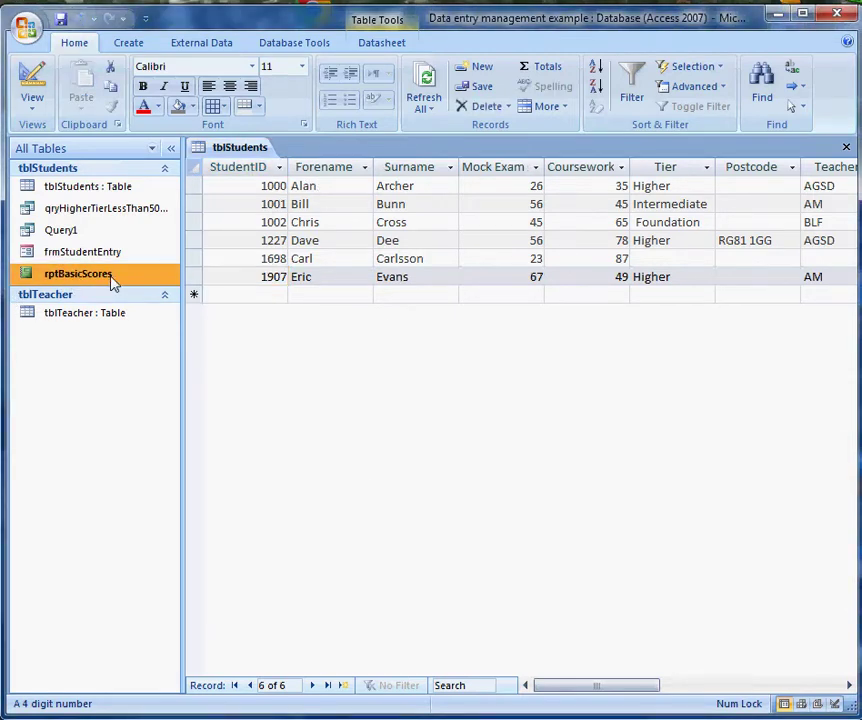
double_click(113, 283)
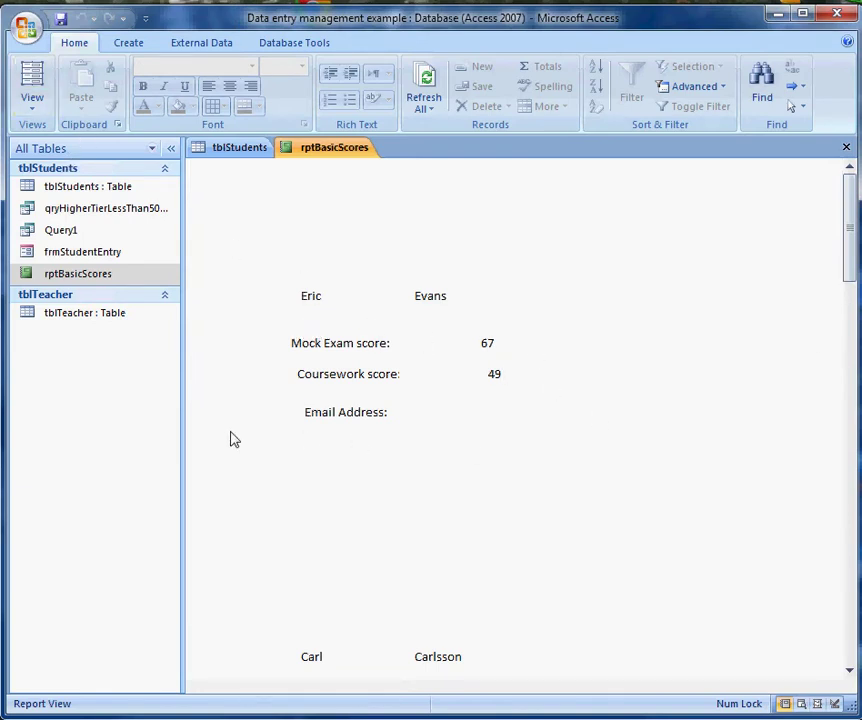
left_click(33, 108)
left_click(70, 260)
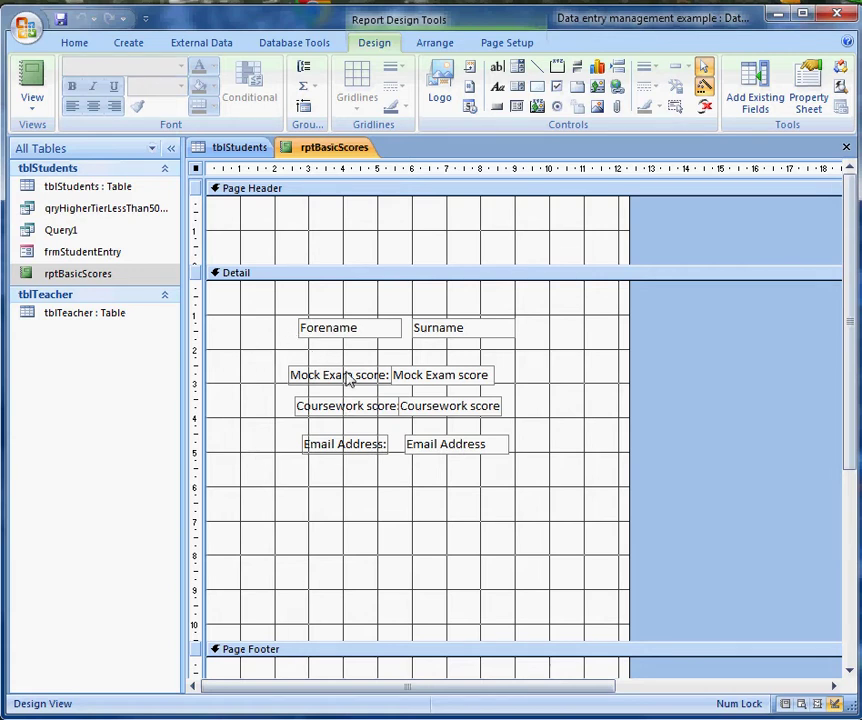
Add the Tier field from tblStudents to the Detail section below Email Address, and delete its attached label
left_click(759, 106)
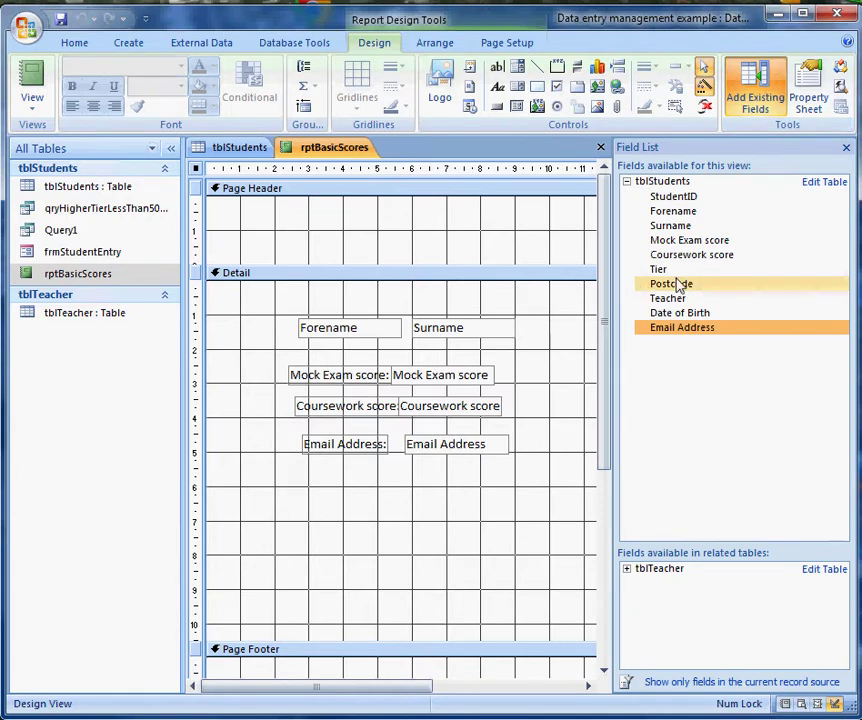
left_click_drag(660, 270, 385, 529)
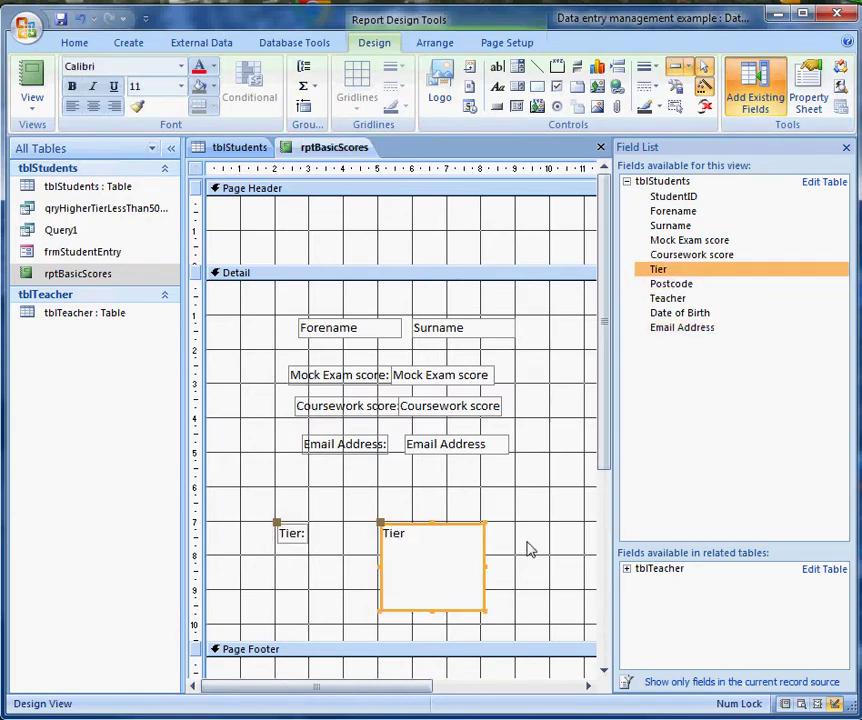
left_click(299, 548)
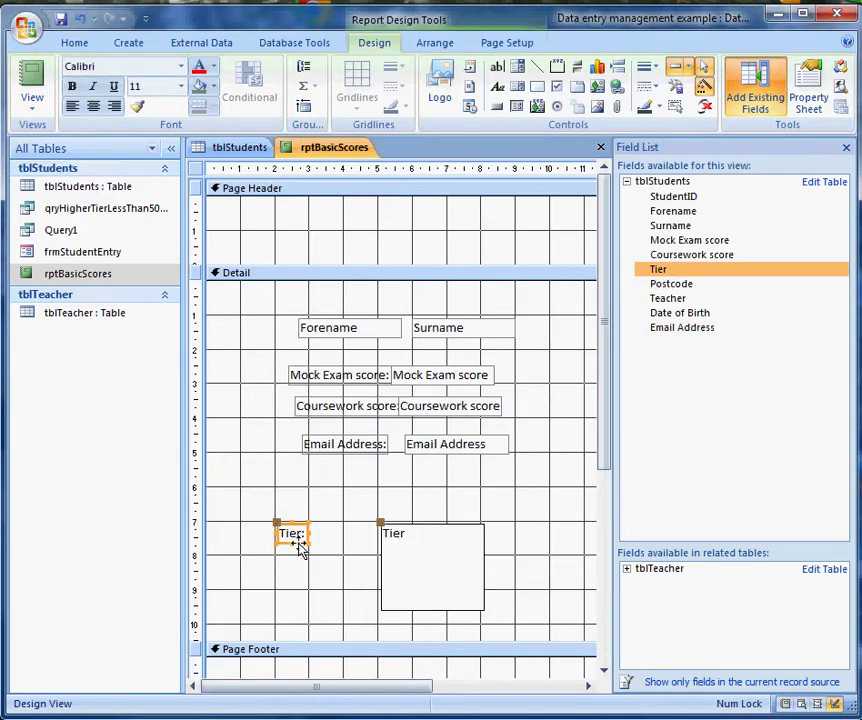
key("Delete")
Change the Tier list box into a combo box
left_click(439, 569)
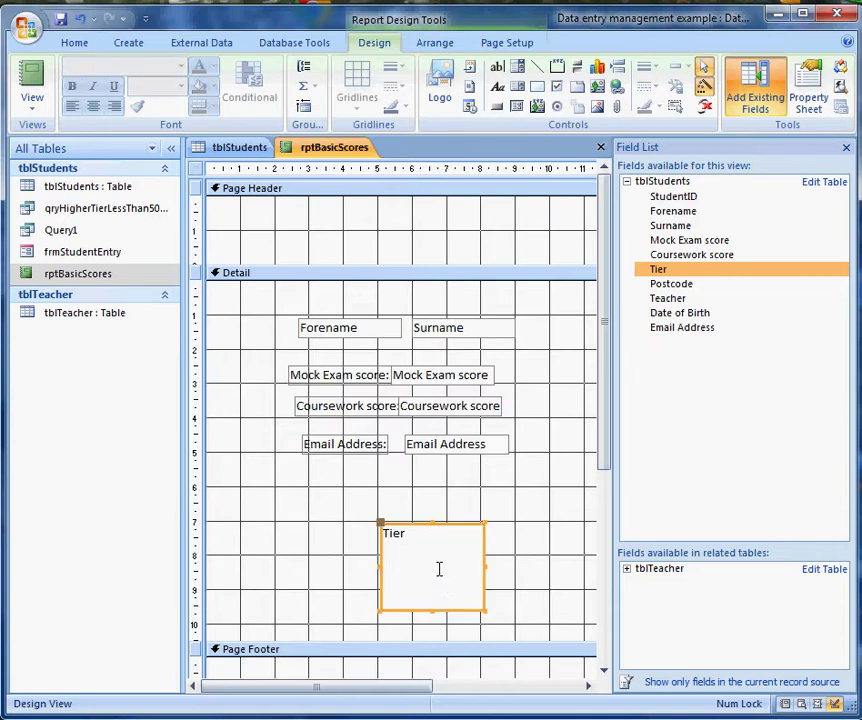
right_click(457, 619)
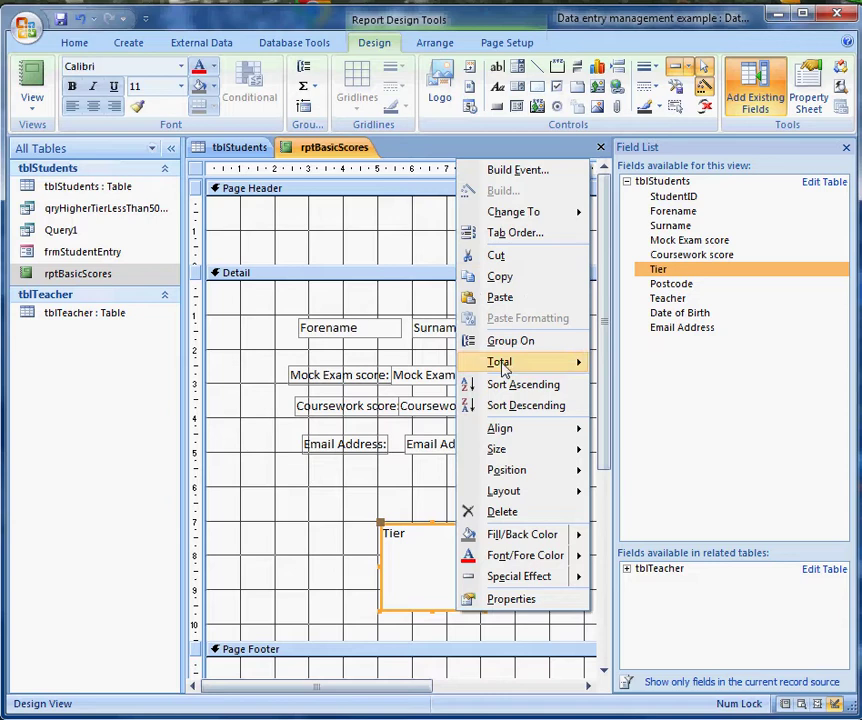
mouse_move(518, 222)
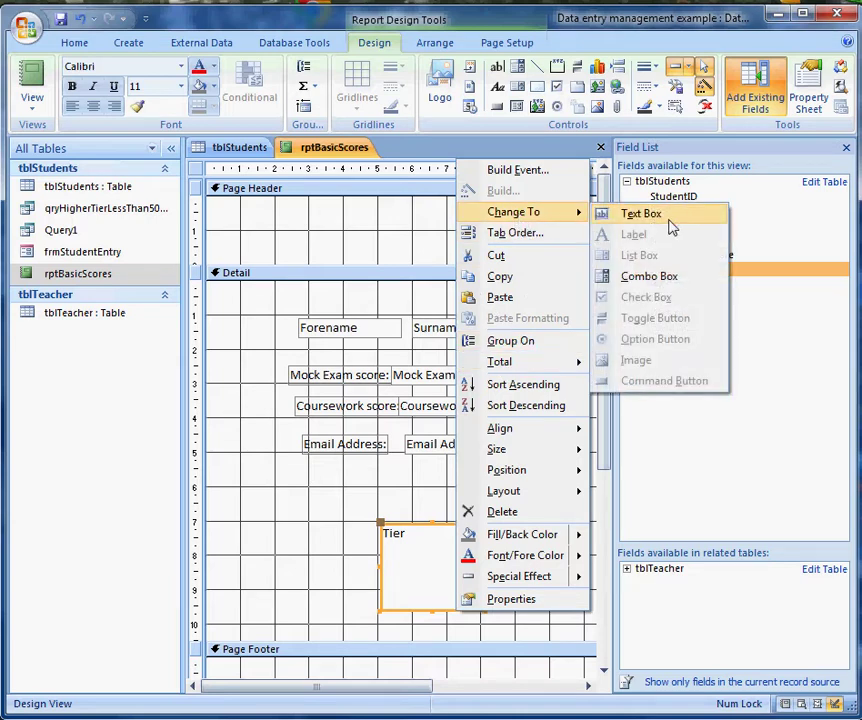
left_click(665, 285)
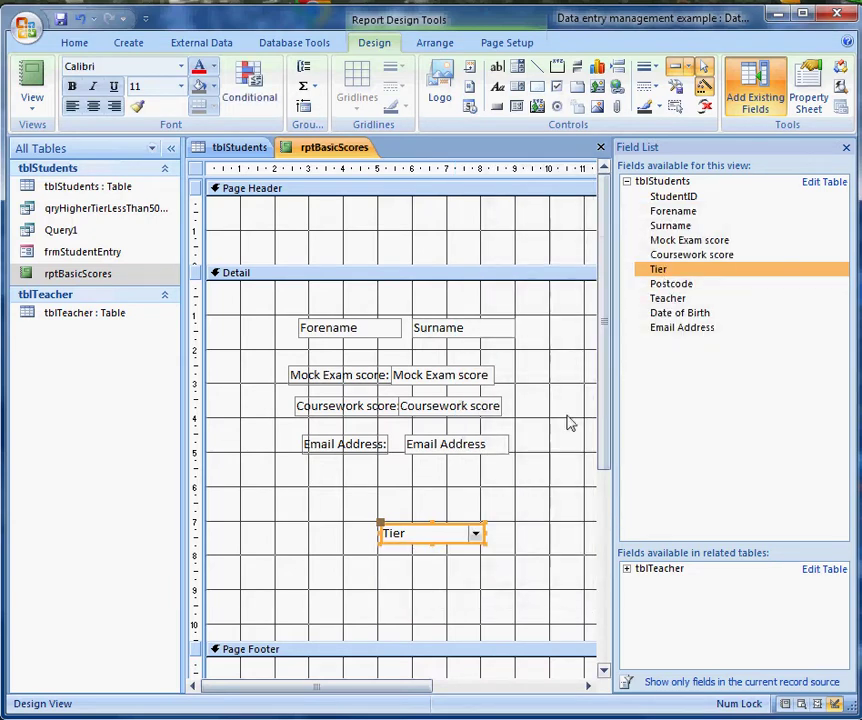
left_click(470, 572)
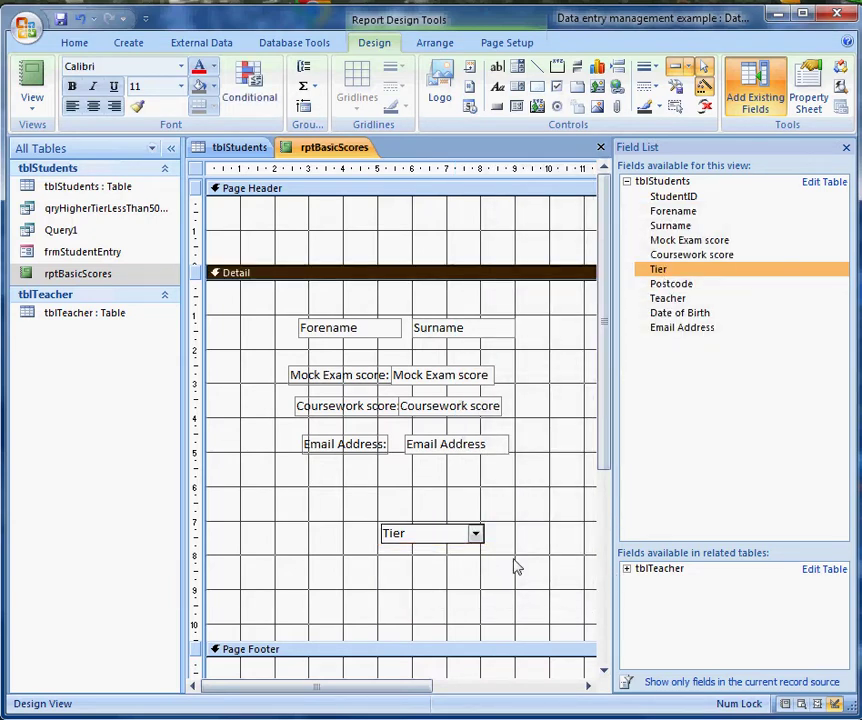
Preview how the Tier combo box looks in Report view, and return the report to Design view
left_click(31, 80)
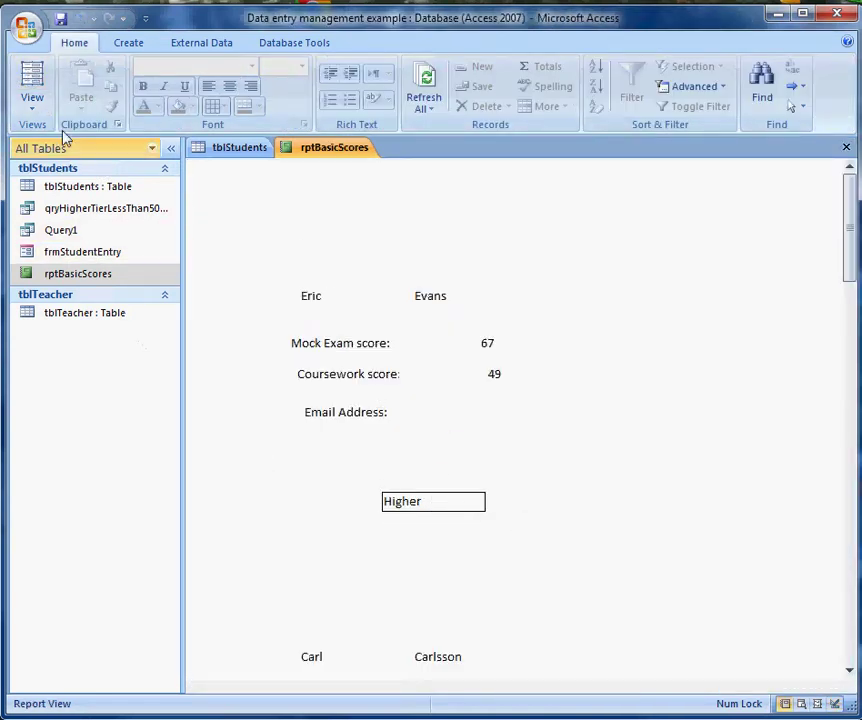
left_click(33, 90)
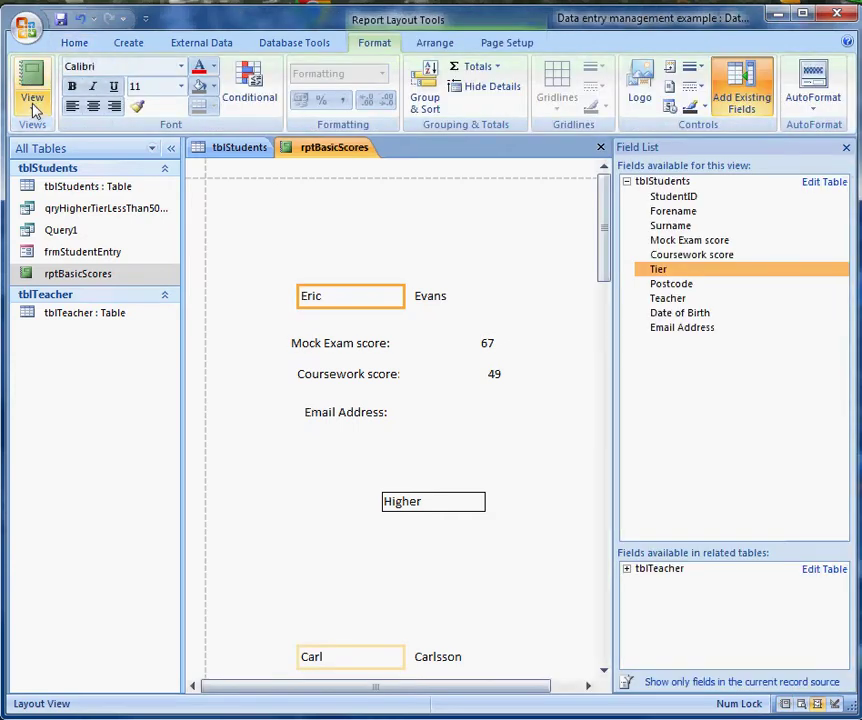
left_click(31, 107)
left_click(98, 262)
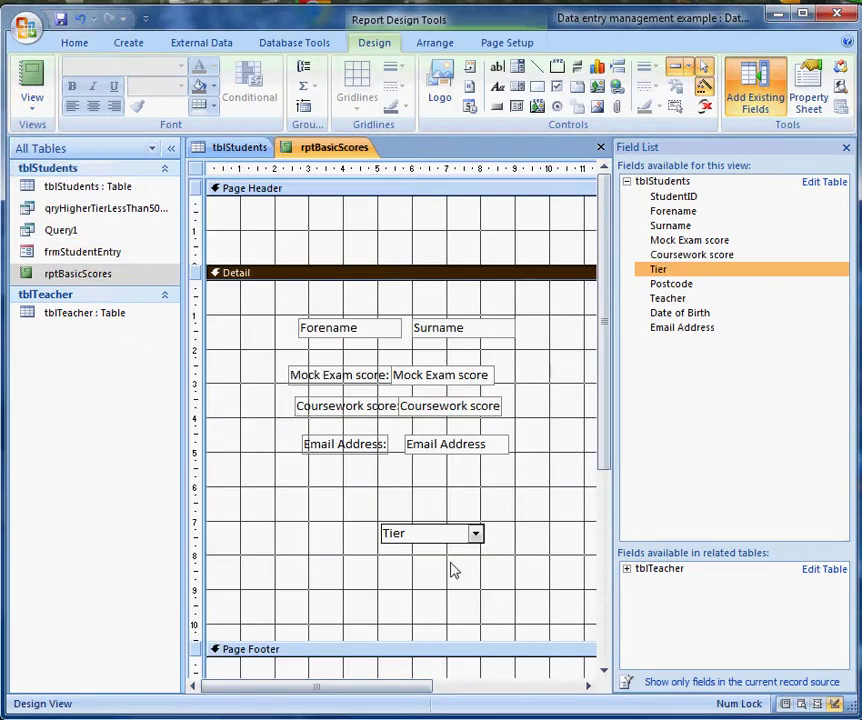
Change the Tier combo box into a text box and show the report in Report view
left_click(427, 541)
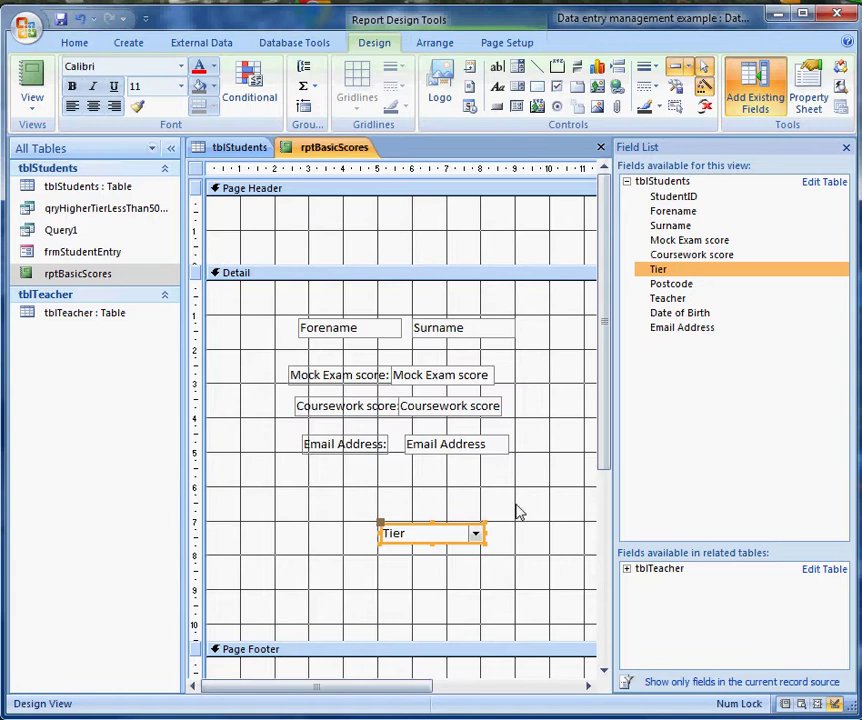
right_click(437, 530)
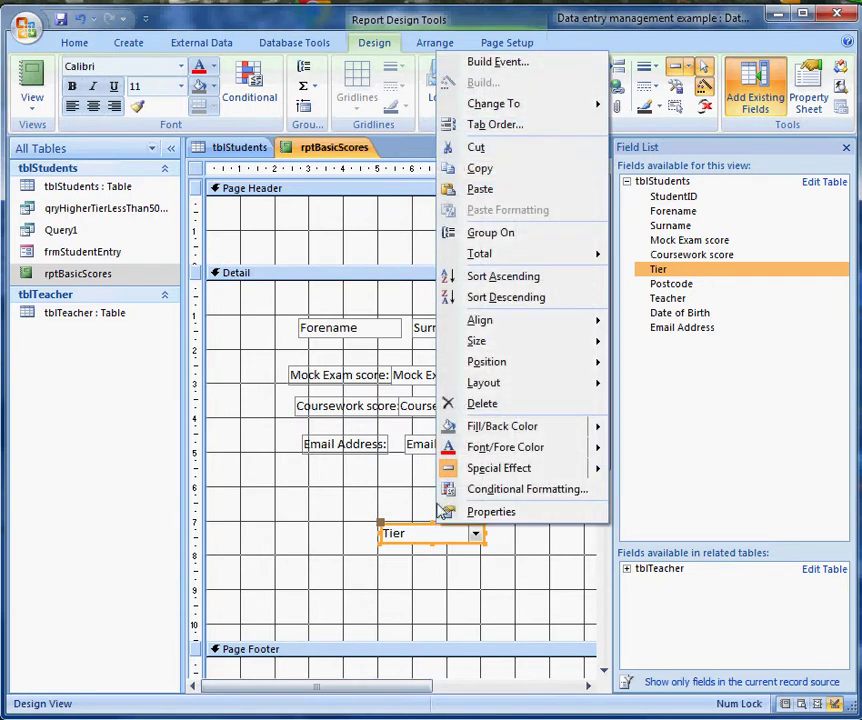
mouse_move(520, 104)
left_click(662, 106)
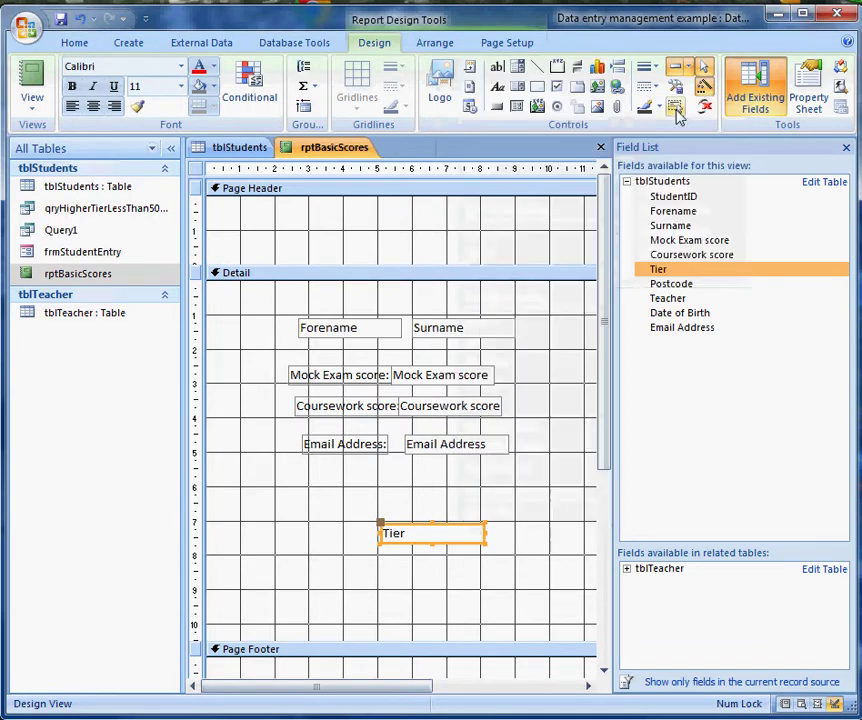
left_click(31, 77)
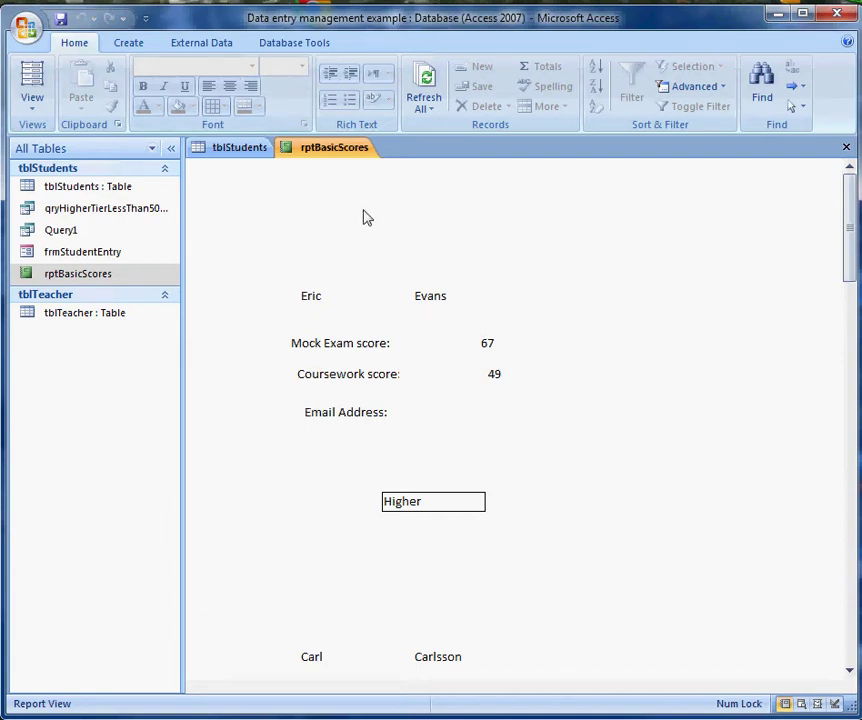
Switch to the tblStudents table and create a new blank form in Design view
left_click(242, 156)
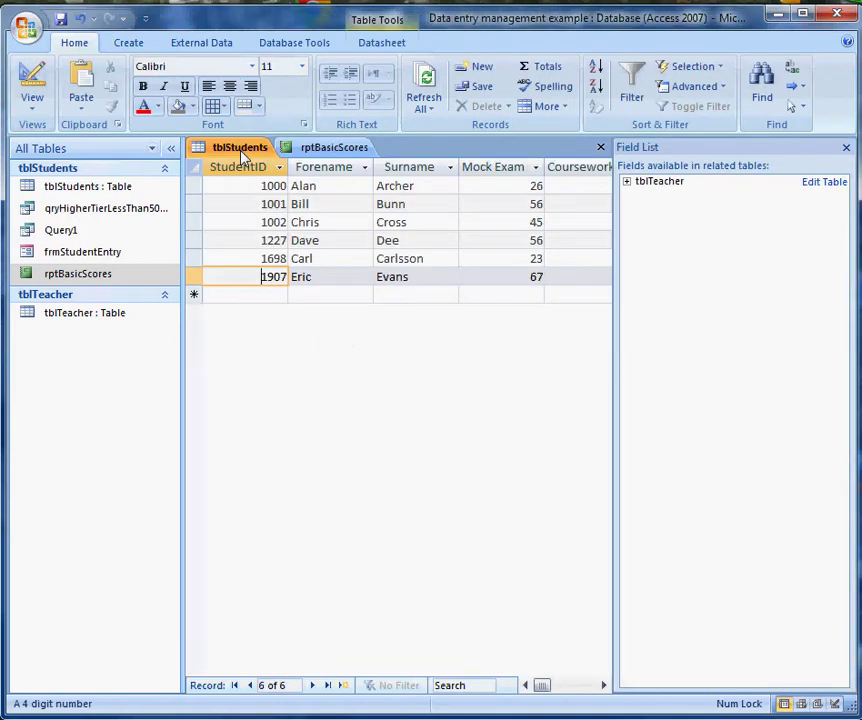
left_click(128, 45)
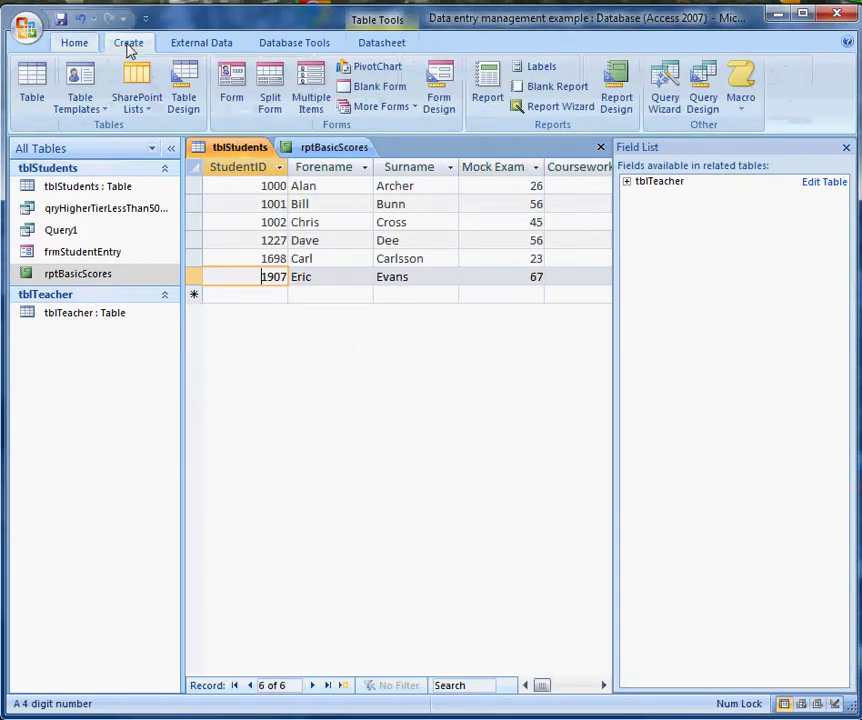
left_click(445, 95)
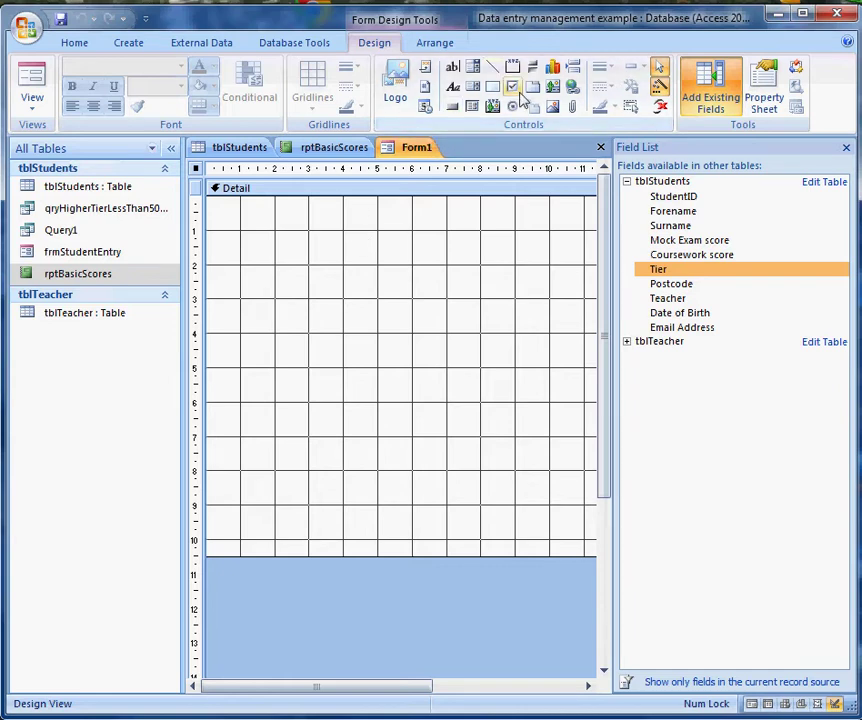
Draw a text box about 7 cm wide near the top of the form's Detail section, reading "Form to send report of basic scored by email."
left_click(452, 67)
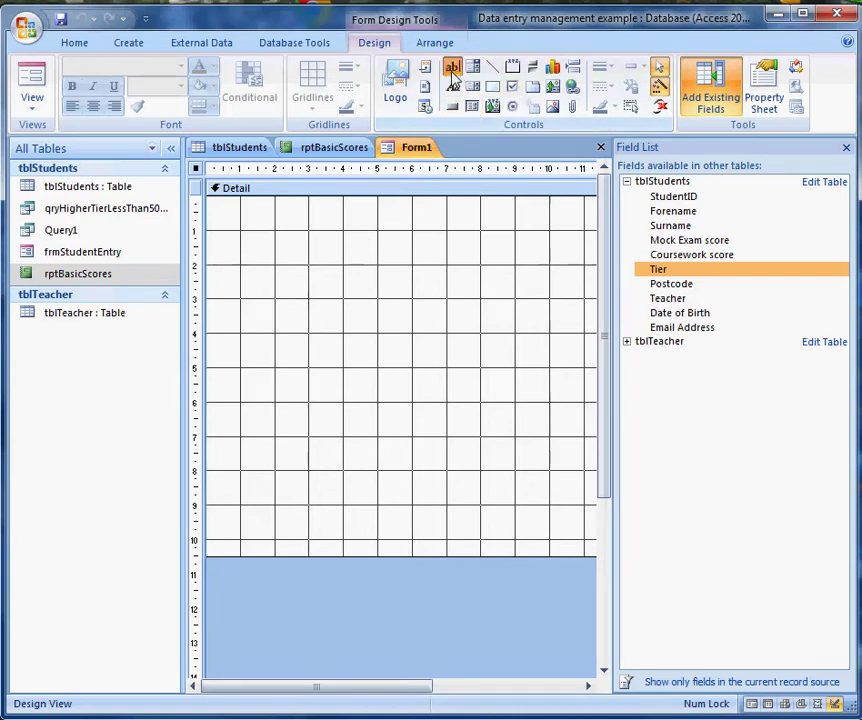
mouse_move(258, 244)
left_mouse_down()
mouse_move(504, 333)
mouse_move(503, 311)
left_mouse_up()
type("Form to send")
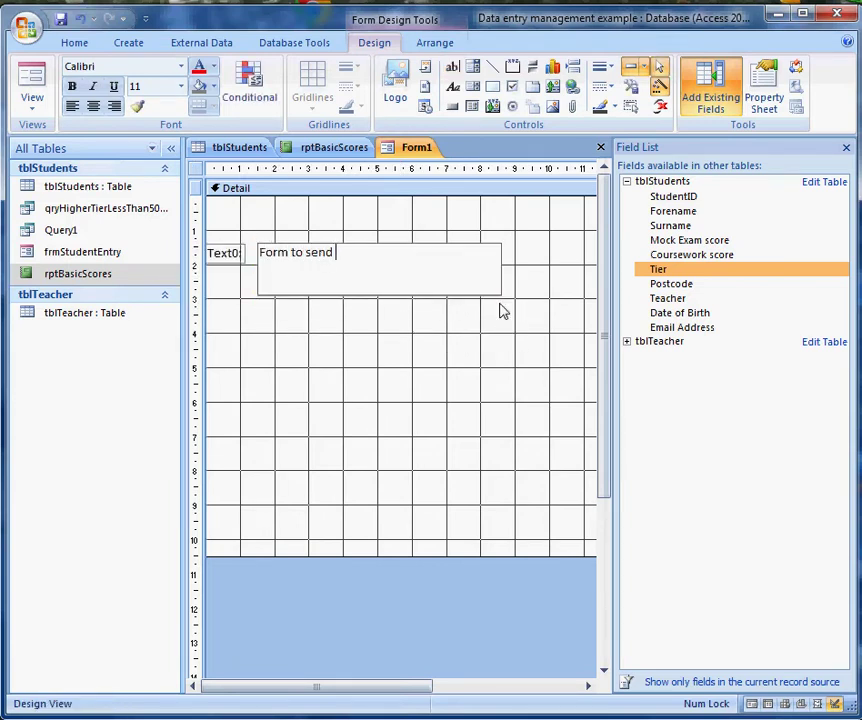
type(" report of basic scor")
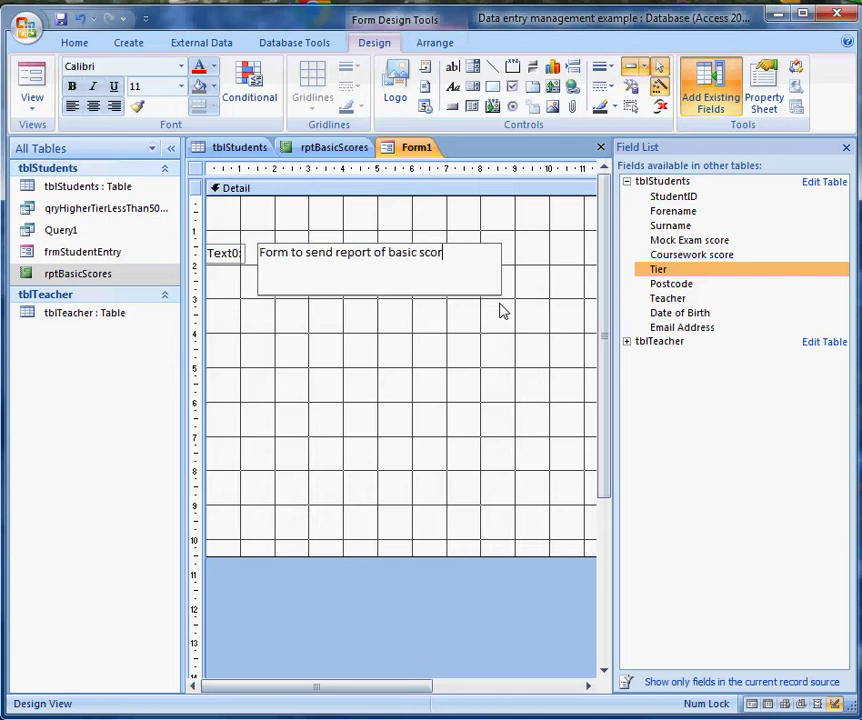
type("ed by emailk")
left_click(339, 406)
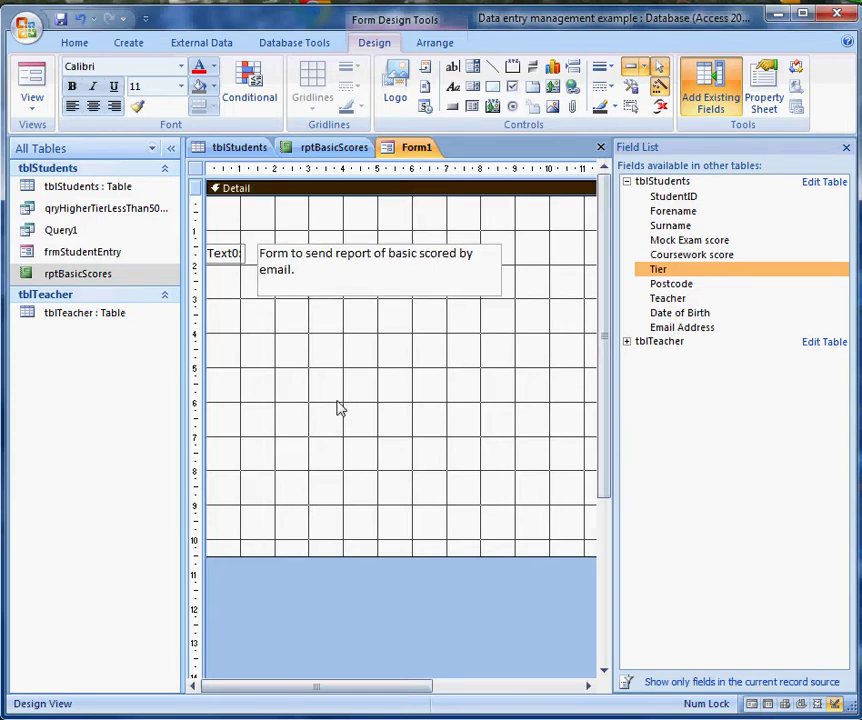
Delete the label attached to the form's text box
left_click(231, 262)
key("Delete")
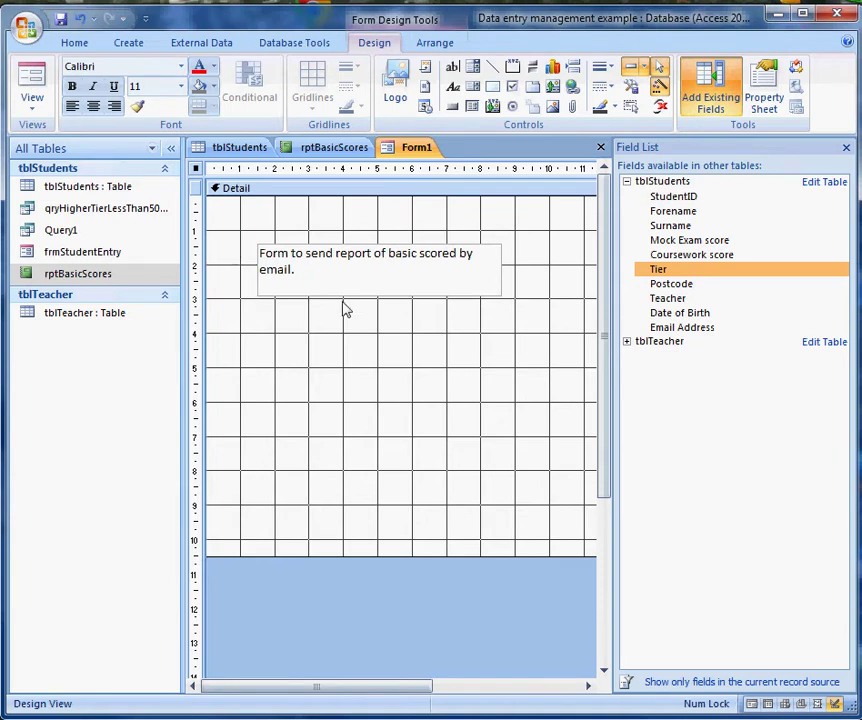
left_click(369, 292)
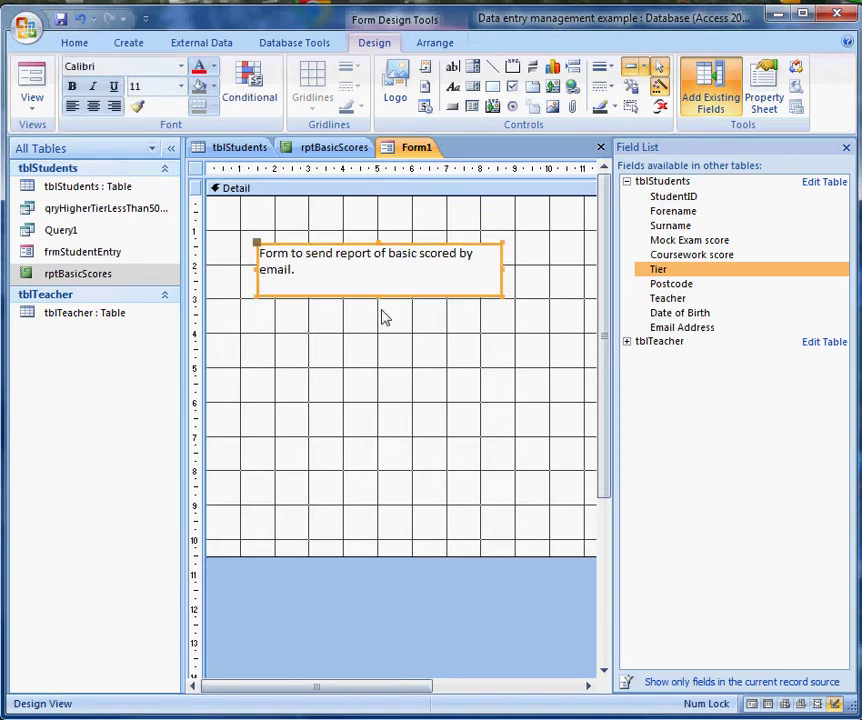
left_click(330, 340)
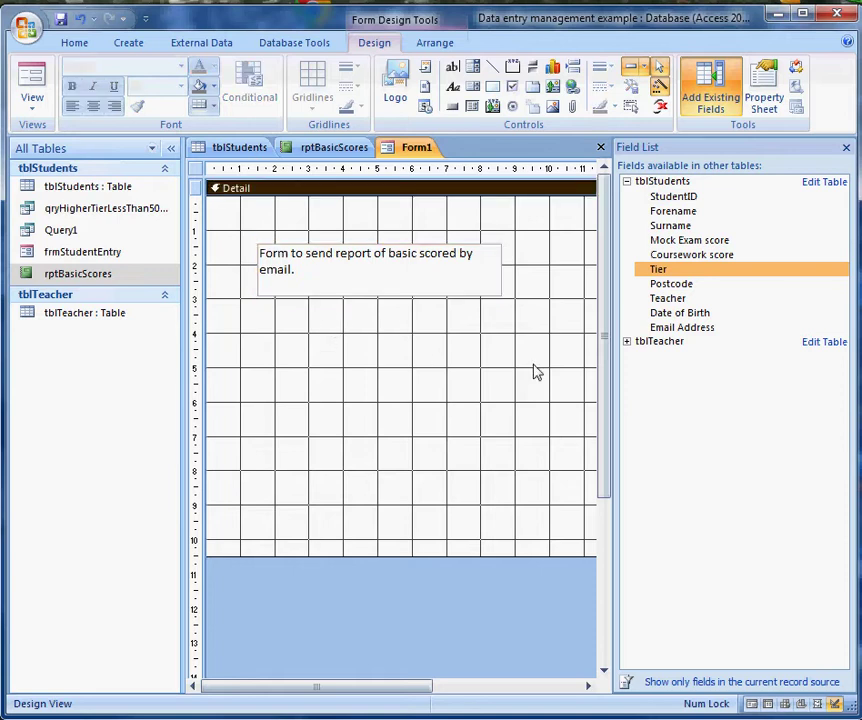
Draw a command button about 4 cm wide below the text box and assign it the Mail Report action from Report Operations
left_click(452, 106)
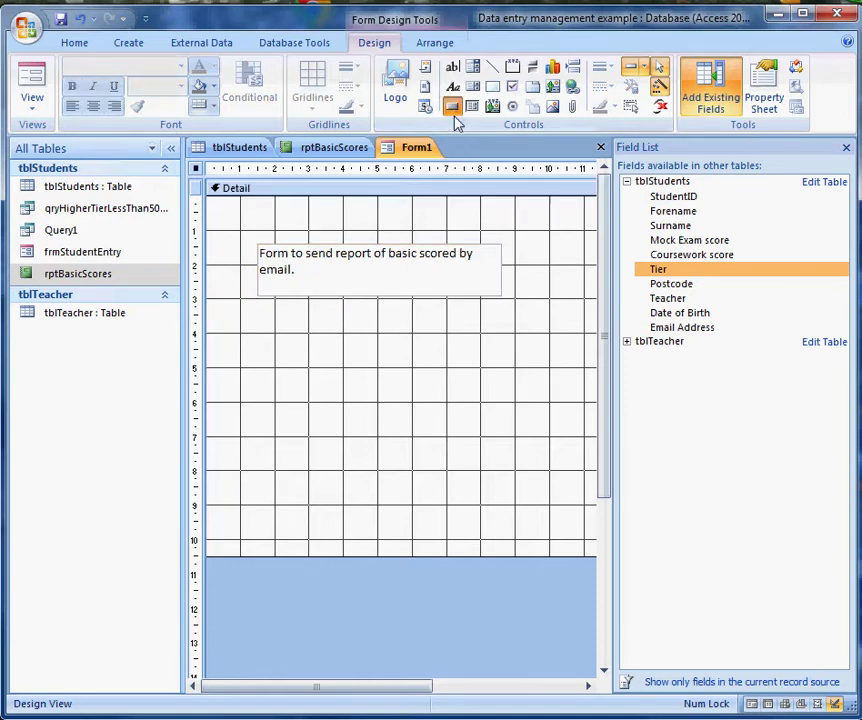
left_click_drag(298, 341, 458, 464)
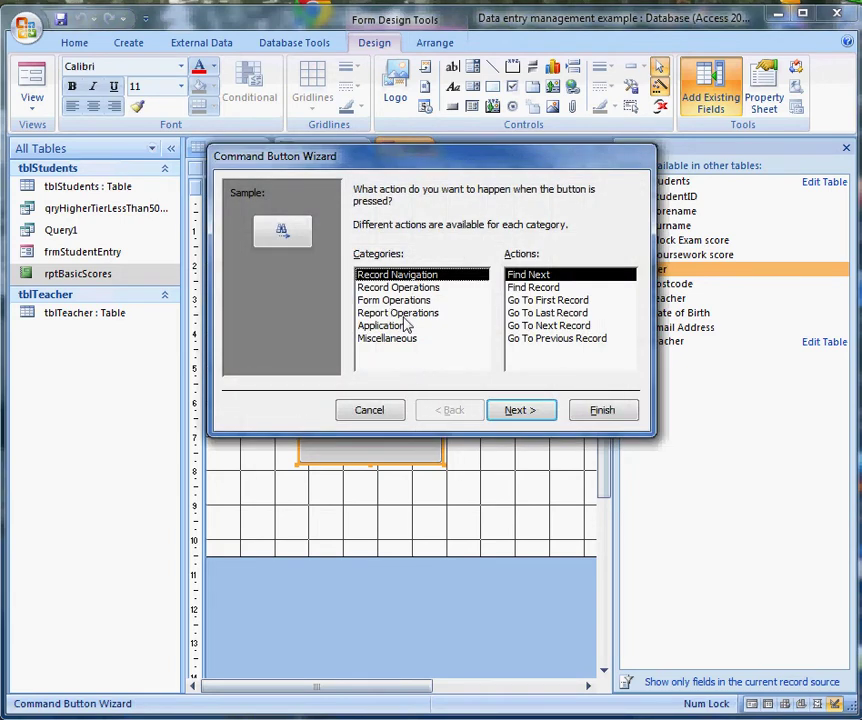
left_click(400, 313)
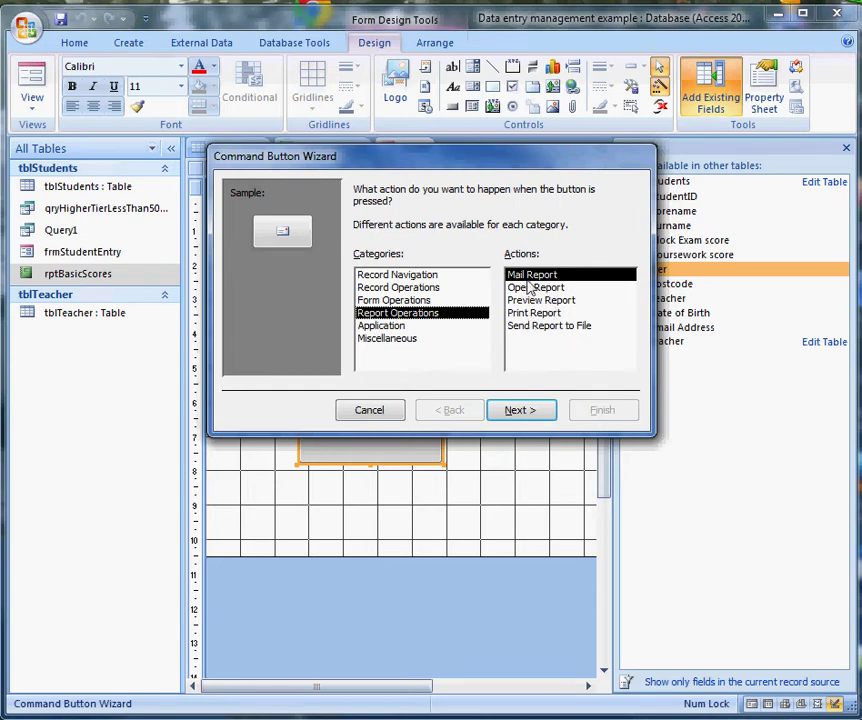
left_click(518, 410)
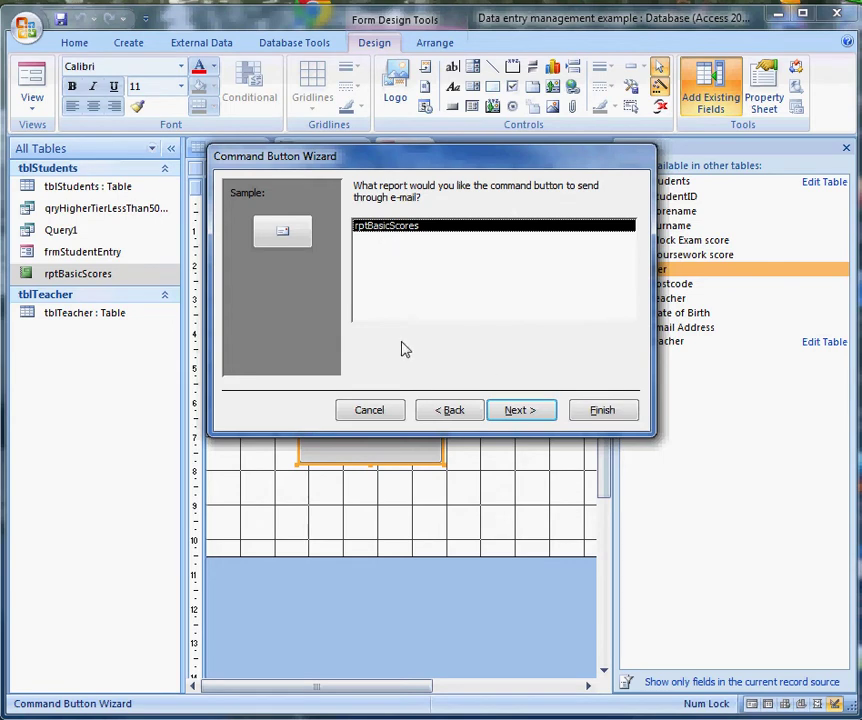
Set the button to mail rptBasicScores with the envelope picture, name it cmdSendRptBasicScoresByEmail, and enlarge it to about 6 by 3 cm
left_click(532, 412)
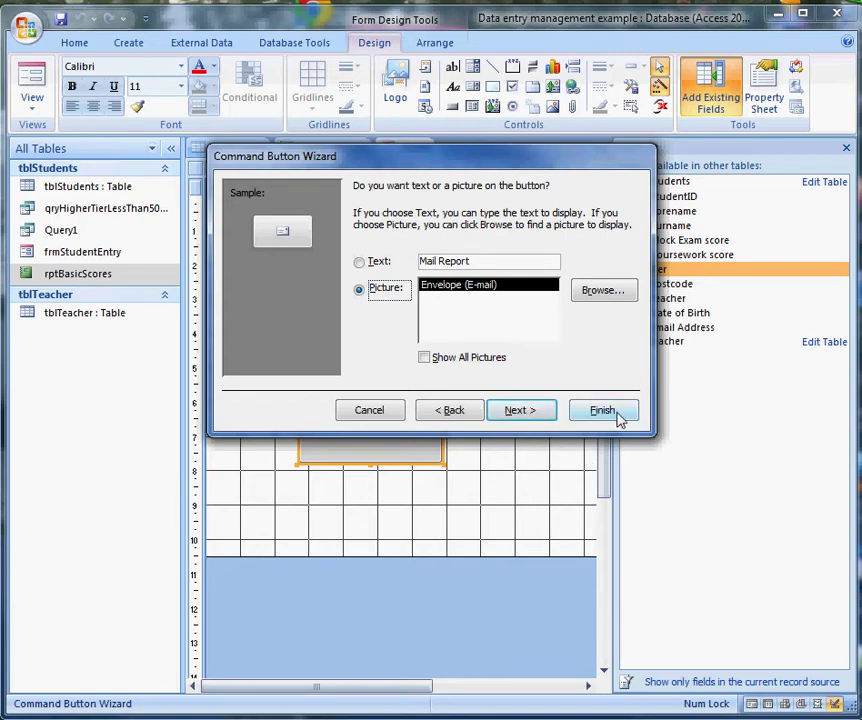
left_click(515, 410)
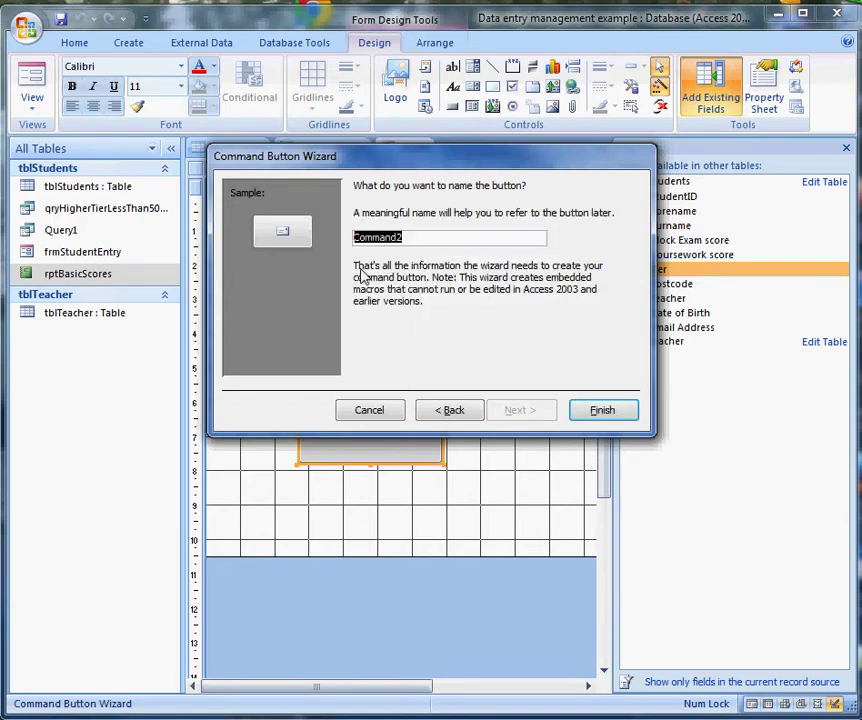
type("cmdSendRptBasicScoresByEmail")
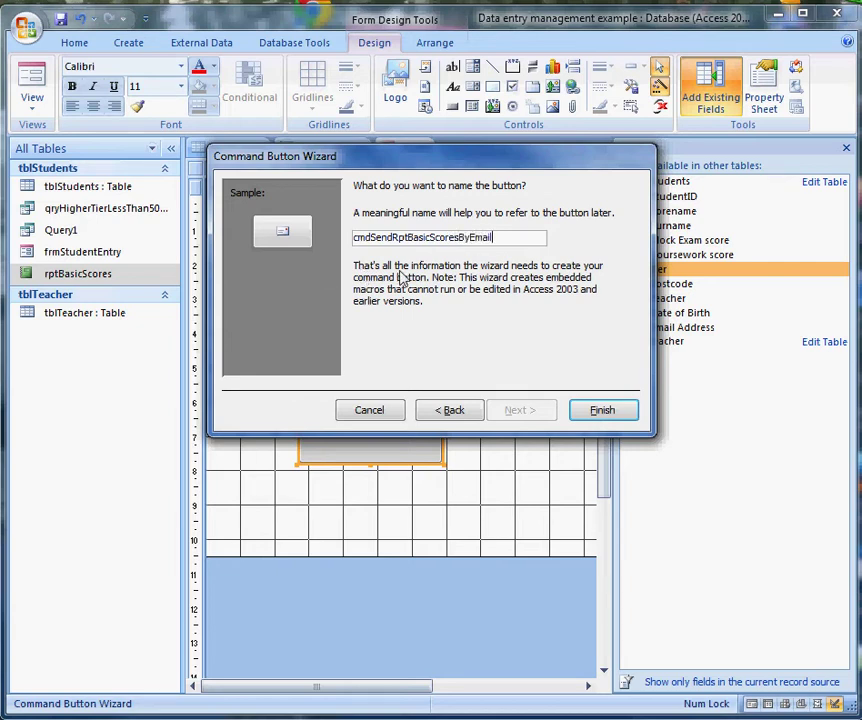
left_click(603, 411)
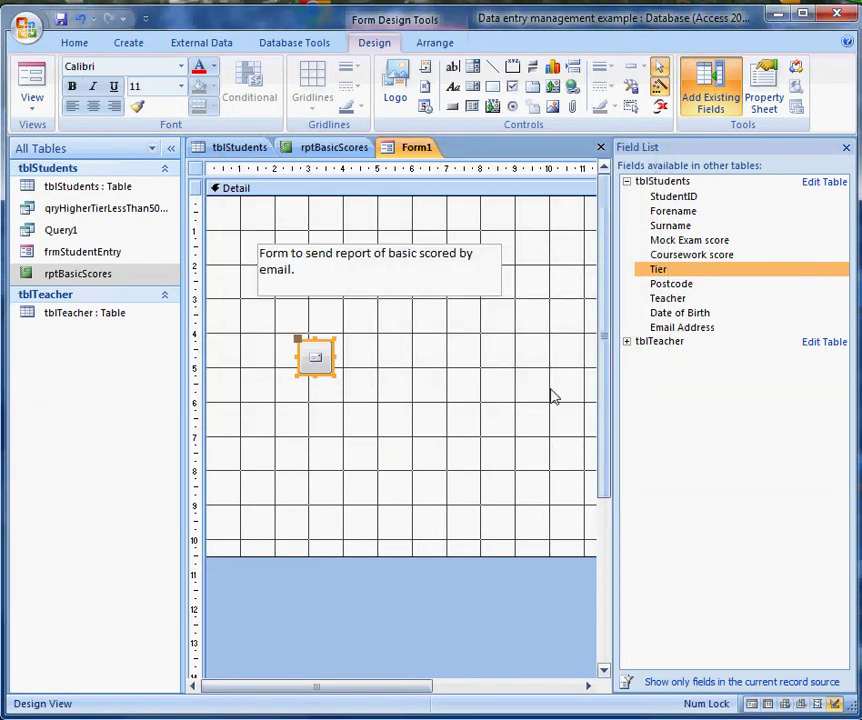
left_click_drag(333, 372, 516, 455)
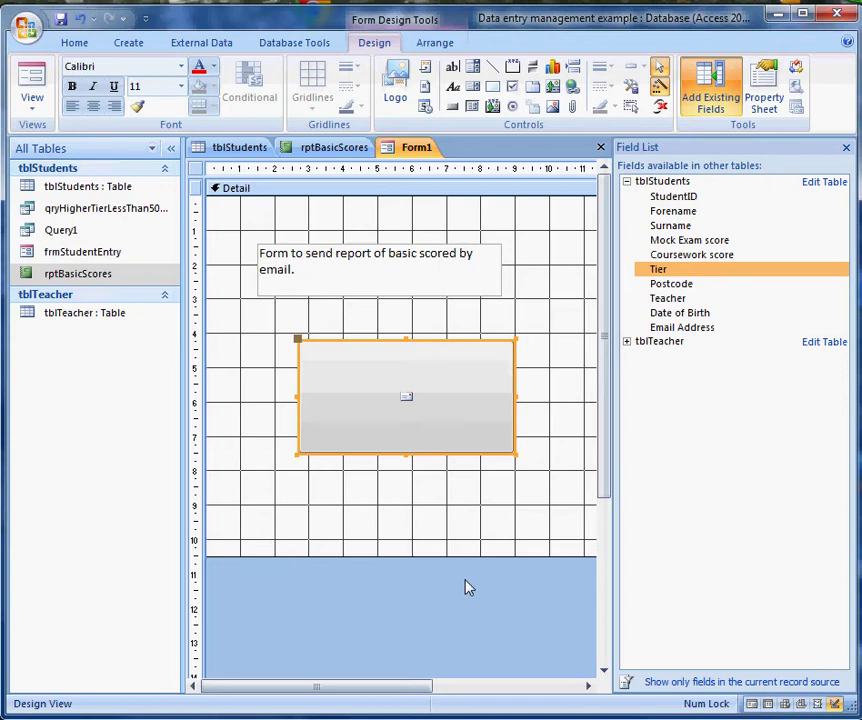
Save the form as frmSendBasicReportByEmail
left_click(60, 20)
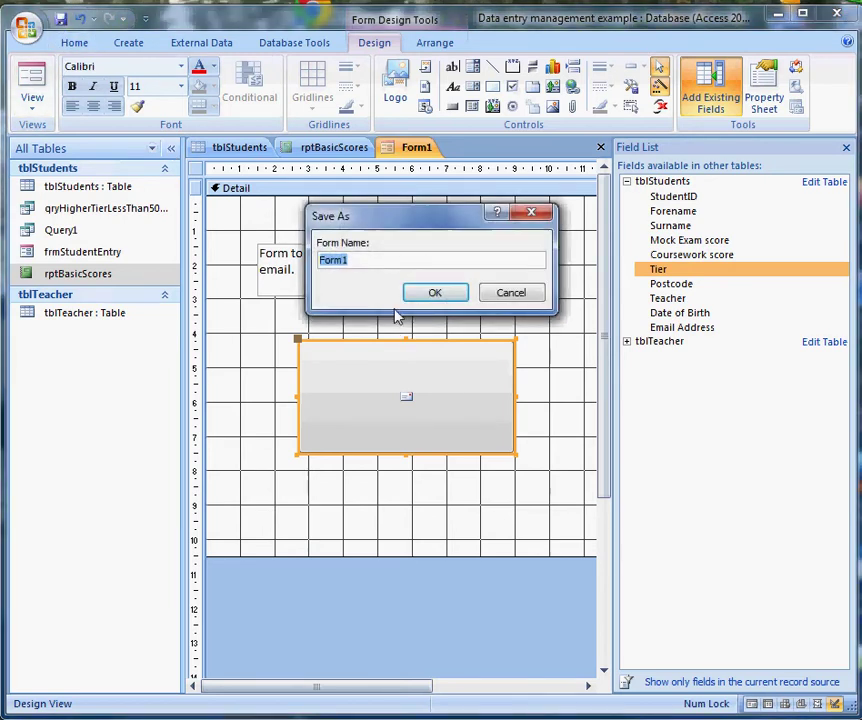
type("frmSne")
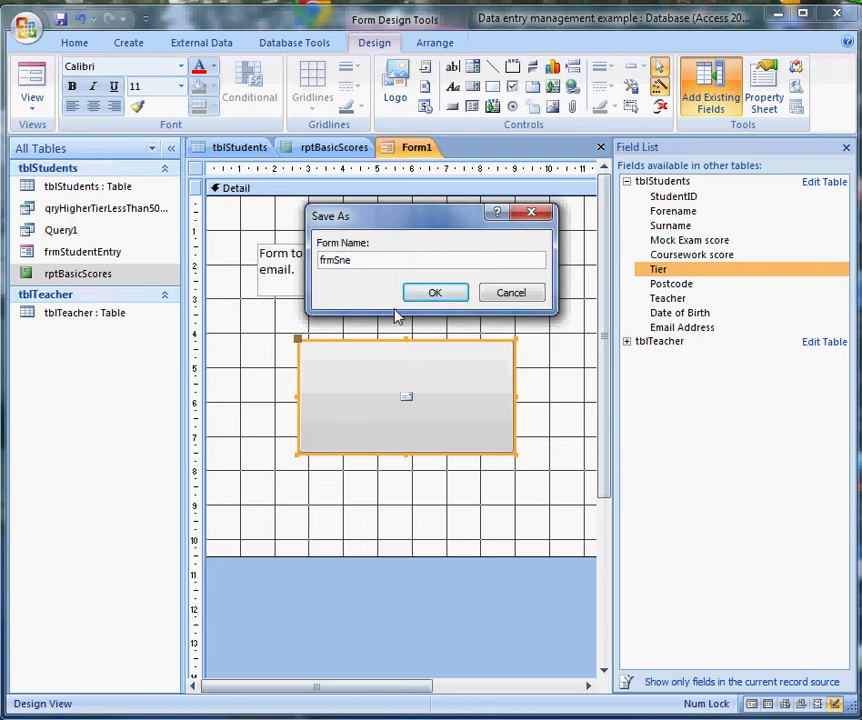
key("BackSpace")
key("BackSpace")
type("endBasicReportB")
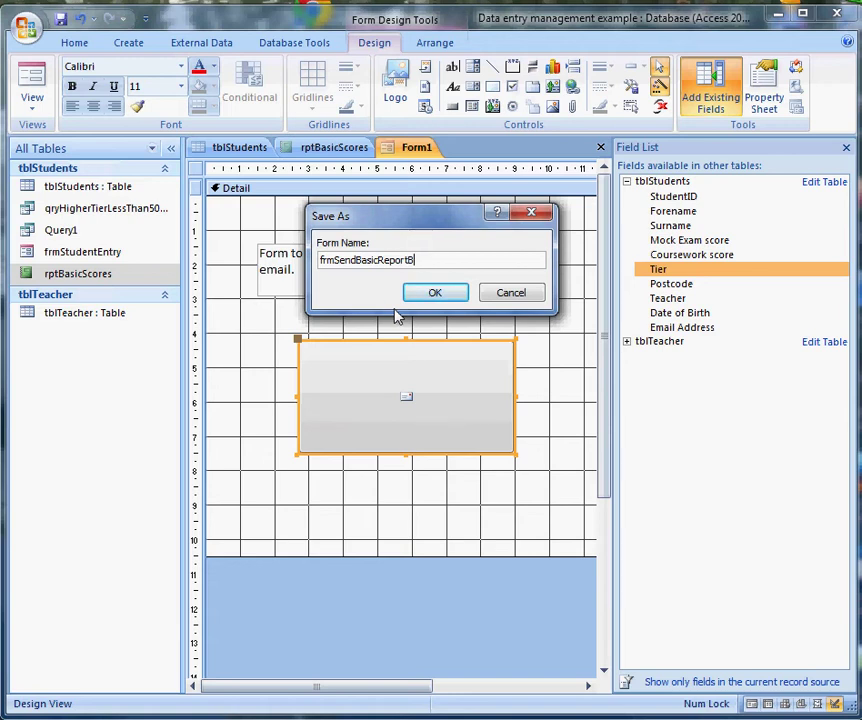
type("yEmail")
left_click(449, 298)
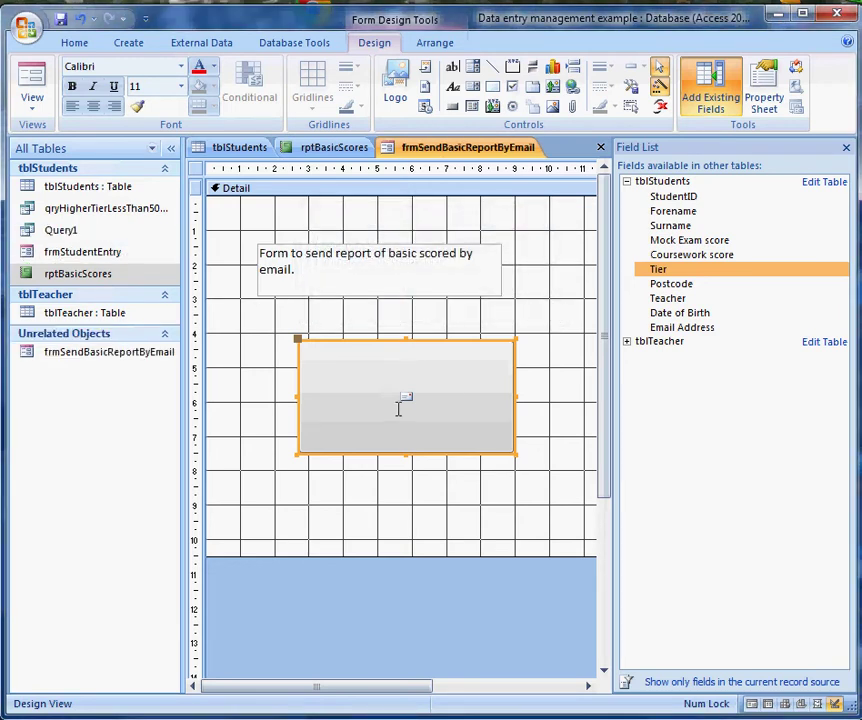
Show the form in Form View and run its mail button, outputting the report in PDF format to a new email message
left_click(31, 80)
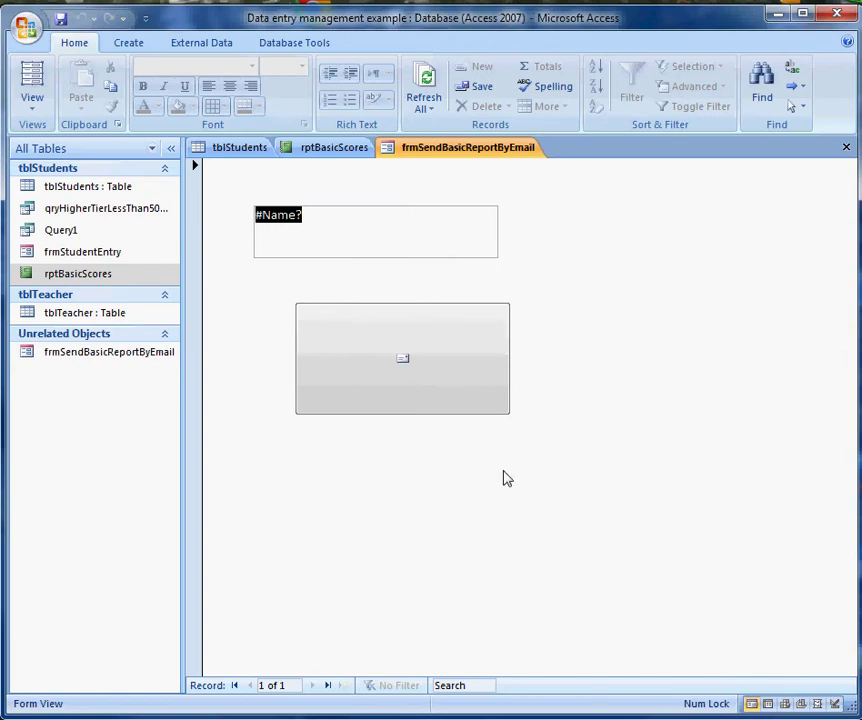
left_click(400, 360)
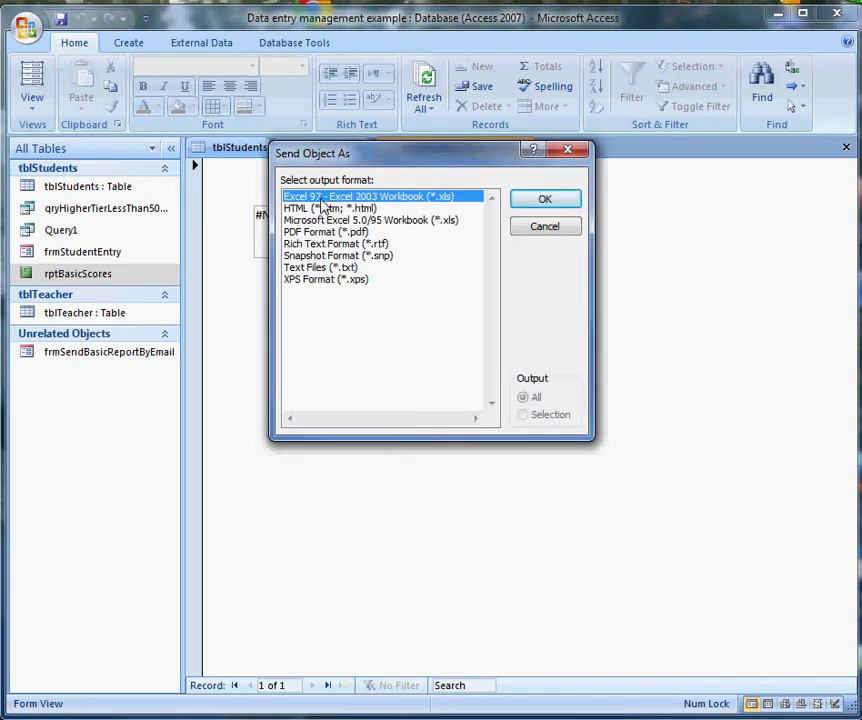
left_click(345, 232)
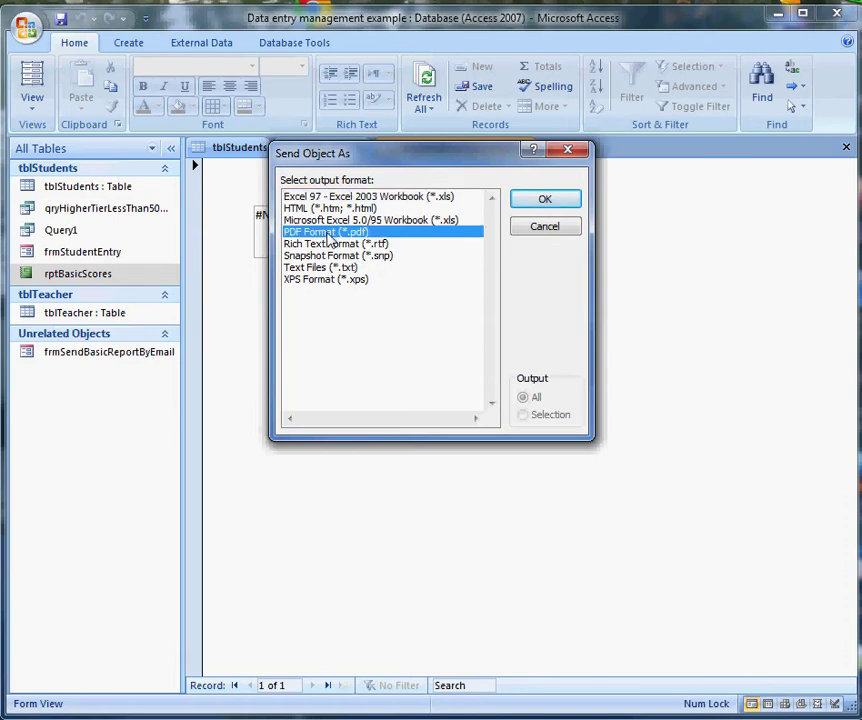
left_click(545, 200)
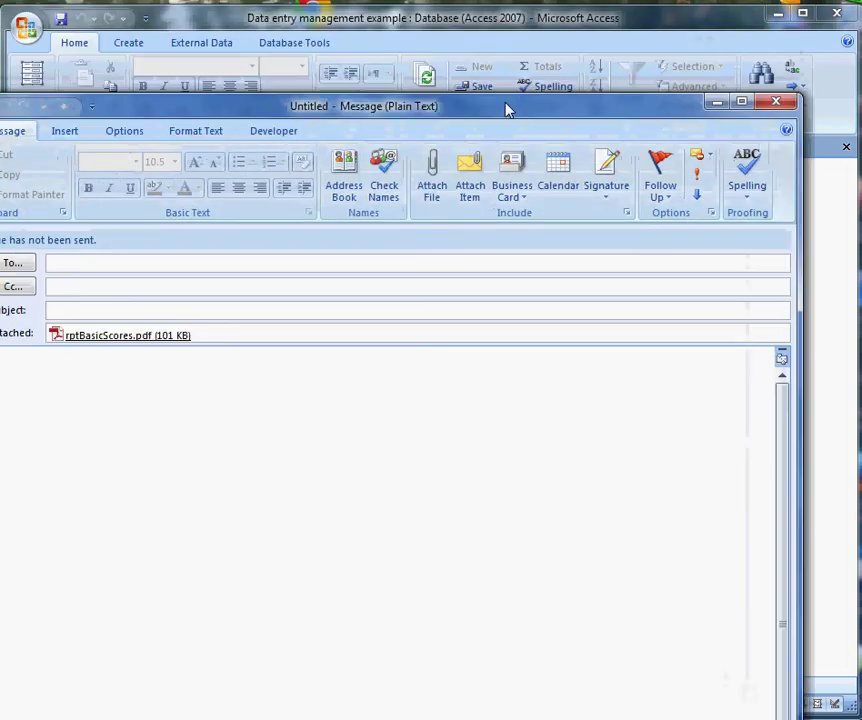
left_click_drag(510, 110, 828, 100)
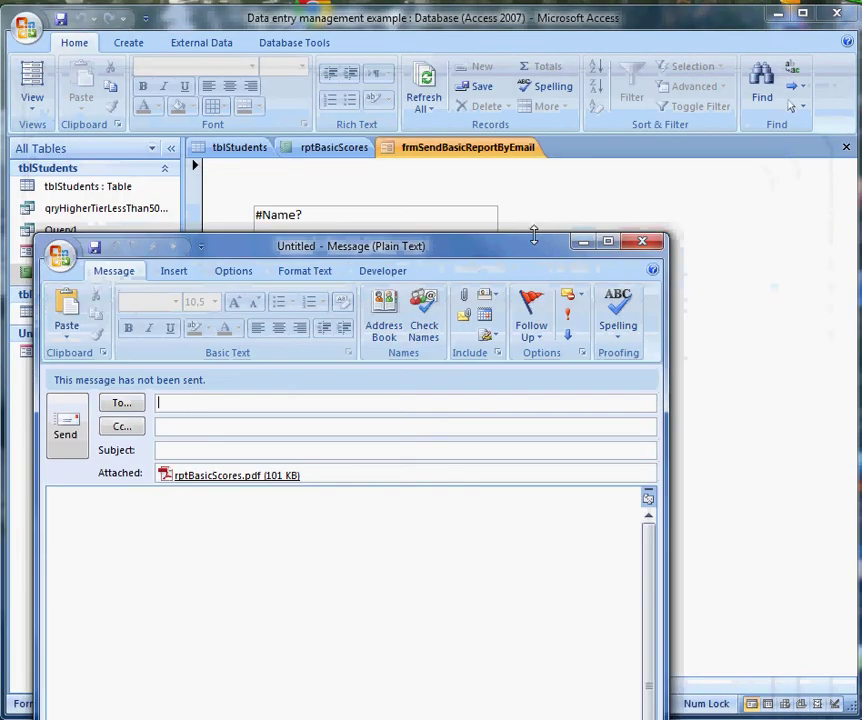
left_click_drag(504, 246, 519, 108)
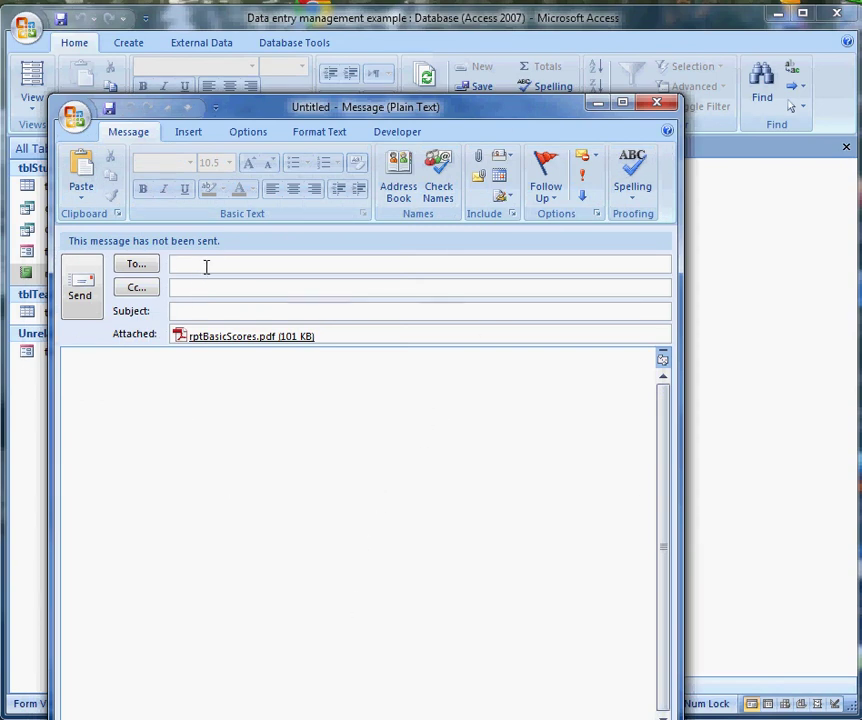
type("char")
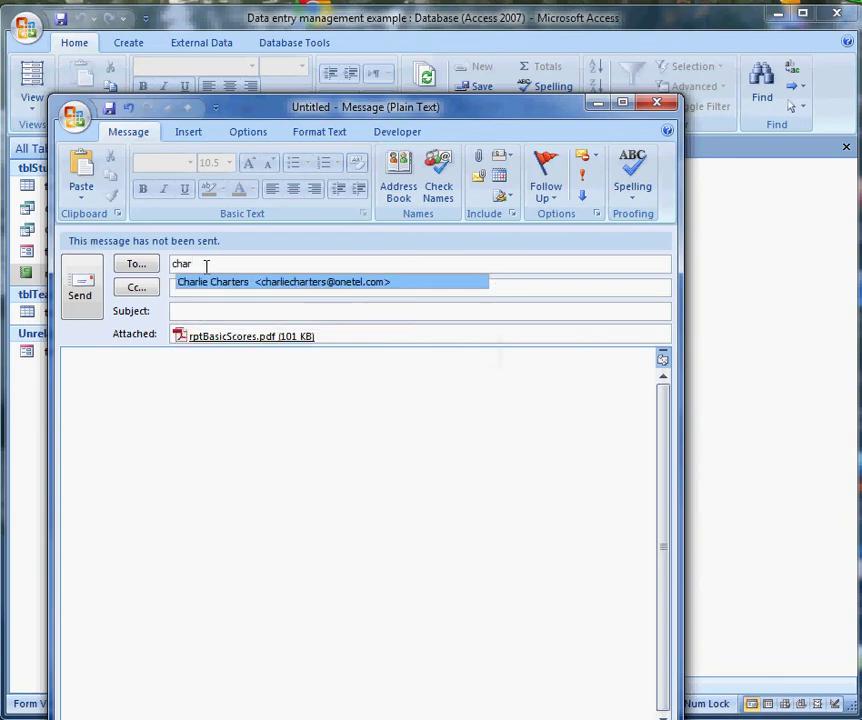
type("ly.")
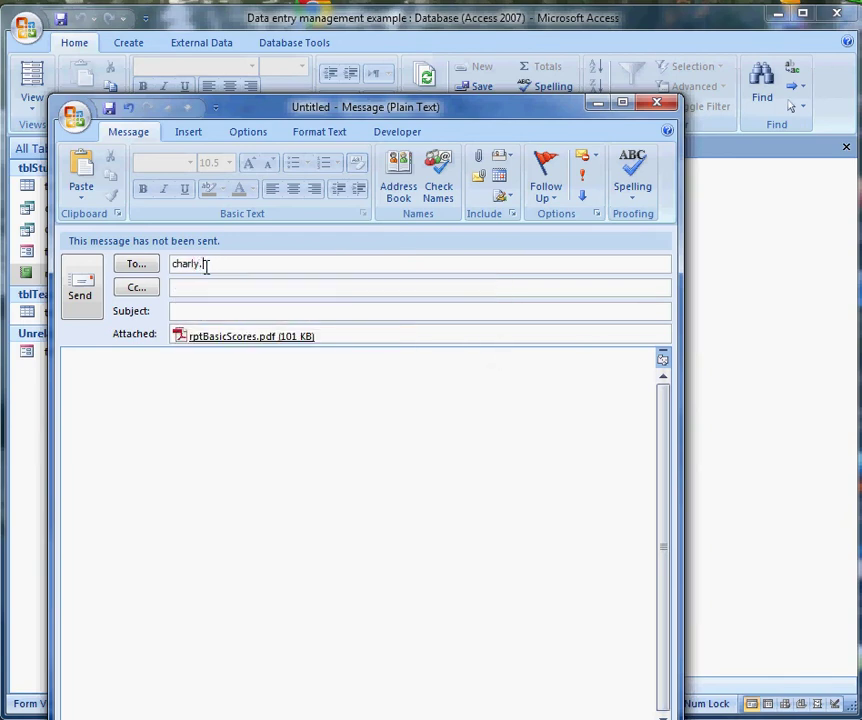
key("BackSpace")
key("BackSpace")
key("BackSpace")
key("BackSpace")
key("BackSpace")
key("BackSpace")
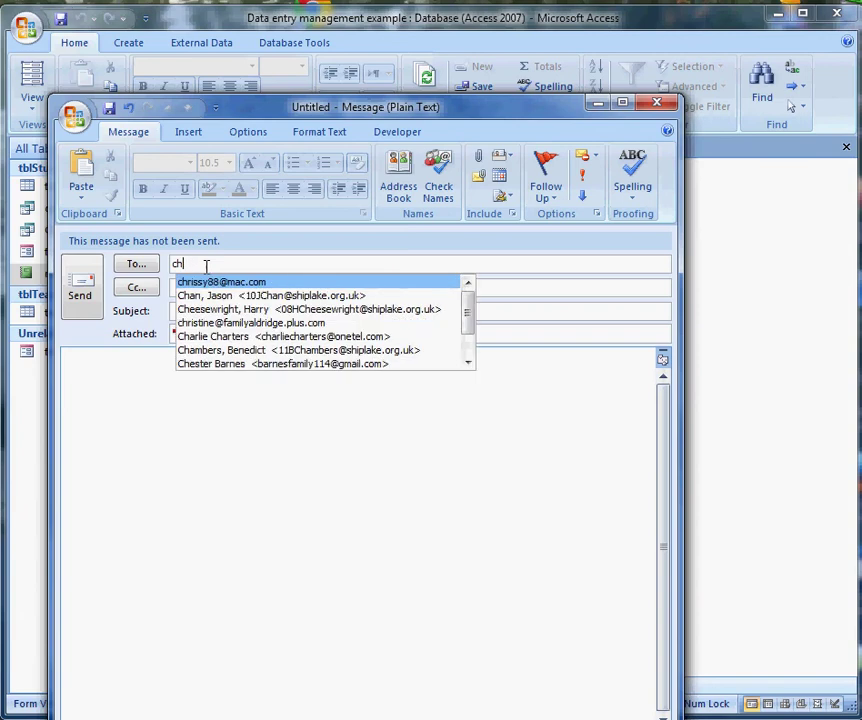
Address the message to the teacher's own suggested email contact and send it with the rptBasicScores.pdf attachment
type("clo")
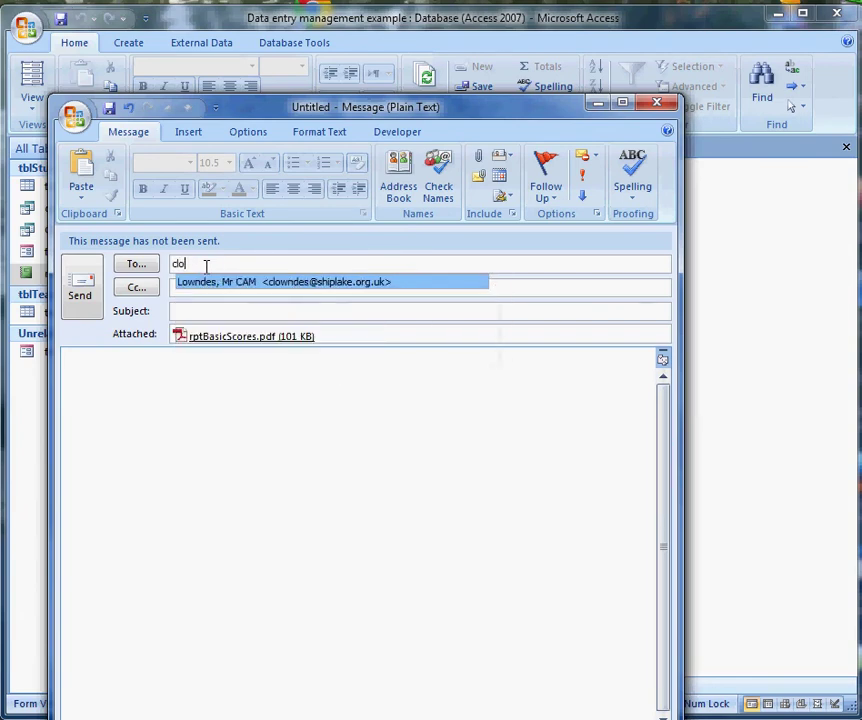
left_click(275, 287)
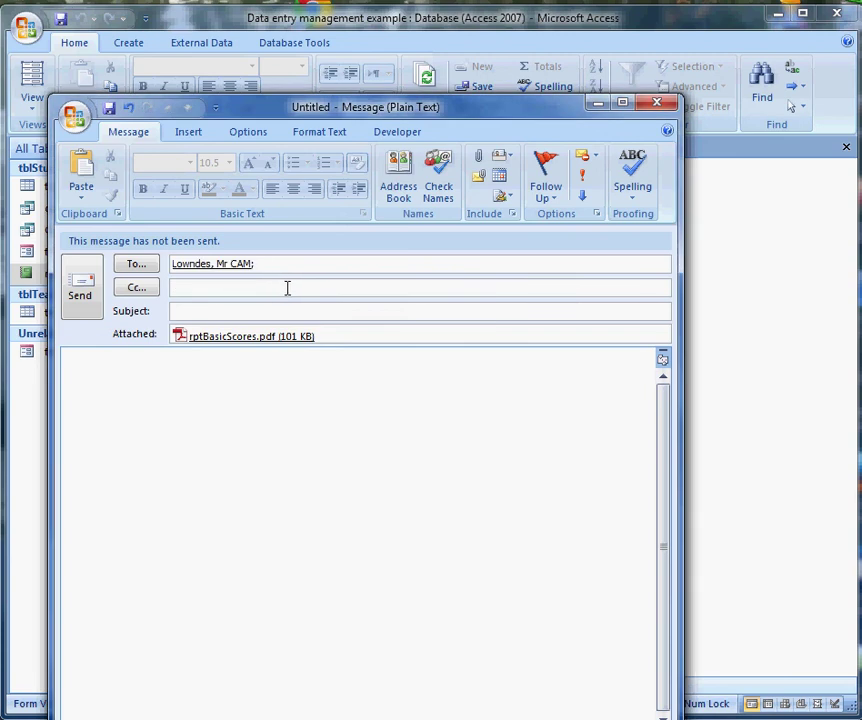
left_click(83, 292)
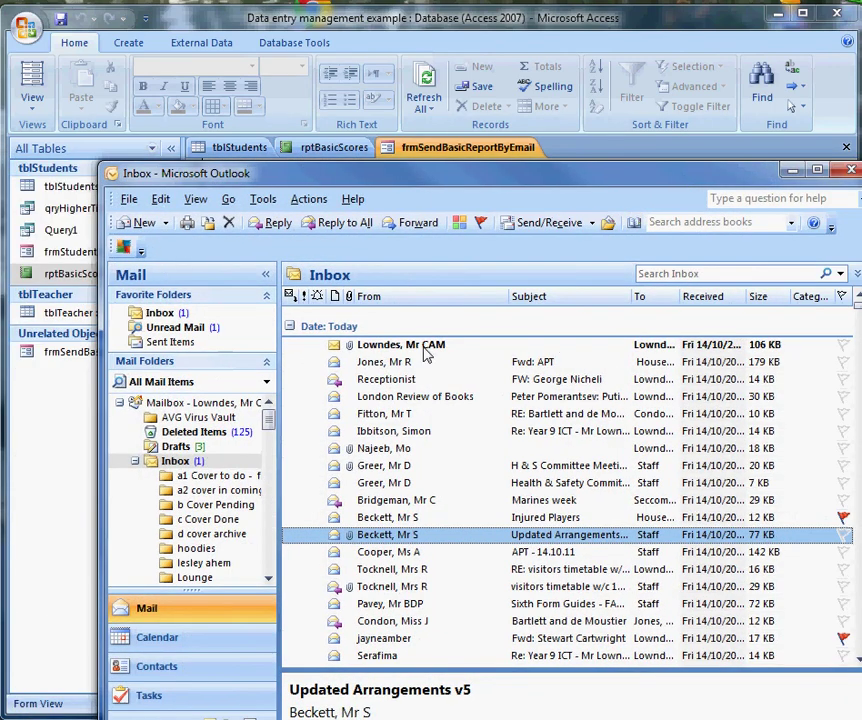
Open the received email in Outlook, check the pages of its rptBasicScores.pdf attachment, and return to the Access form
double_click(423, 347)
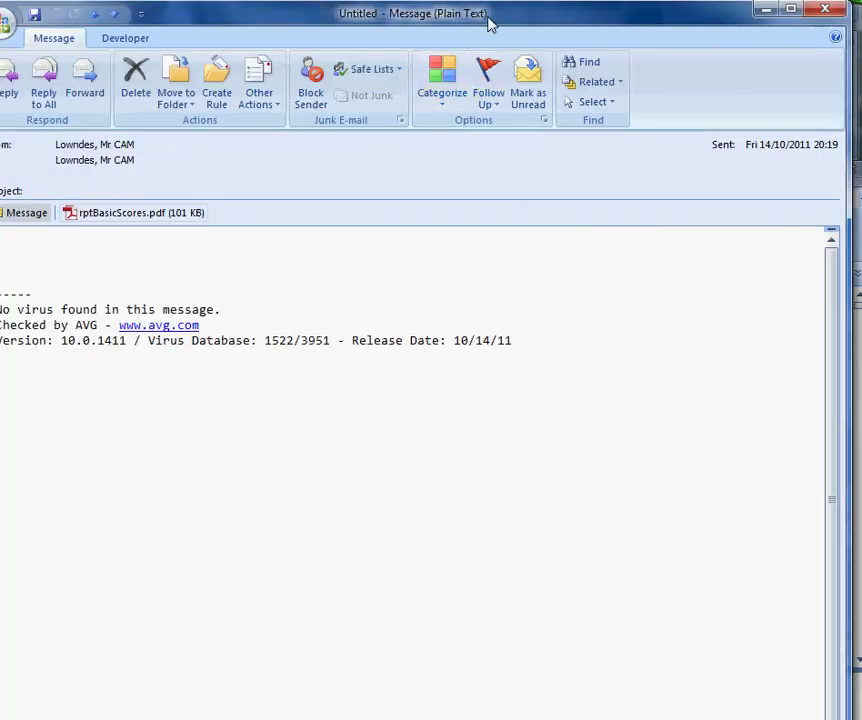
left_click_drag(485, 15, 625, 168)
double_click(278, 363)
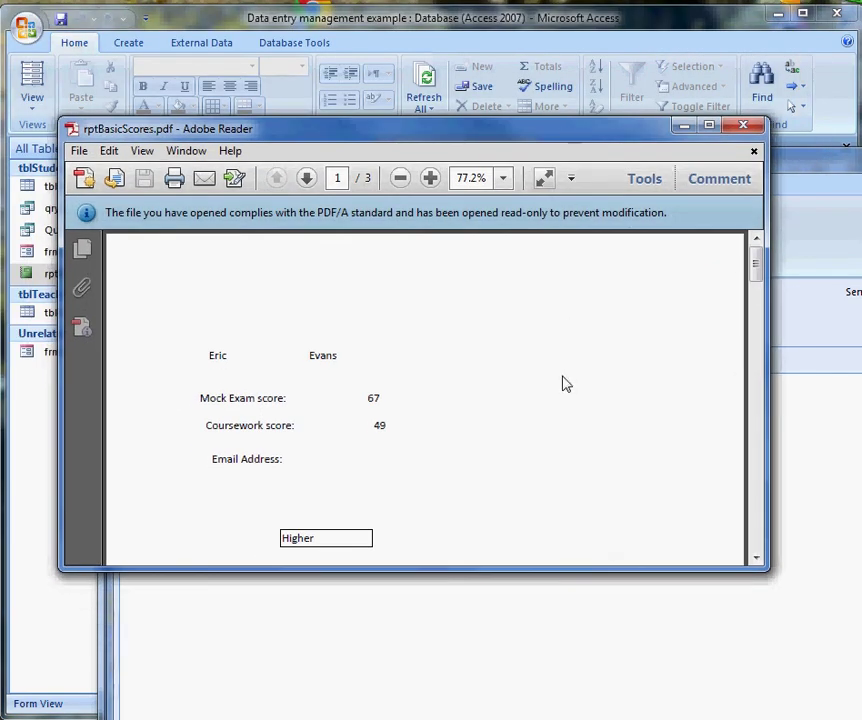
left_click_drag(757, 265, 760, 404)
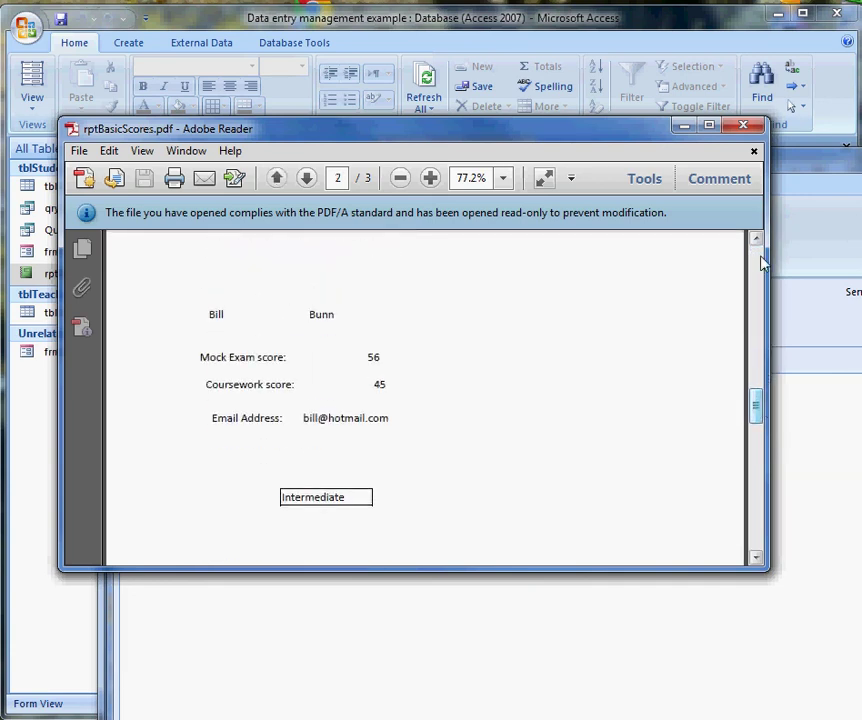
left_click(745, 126)
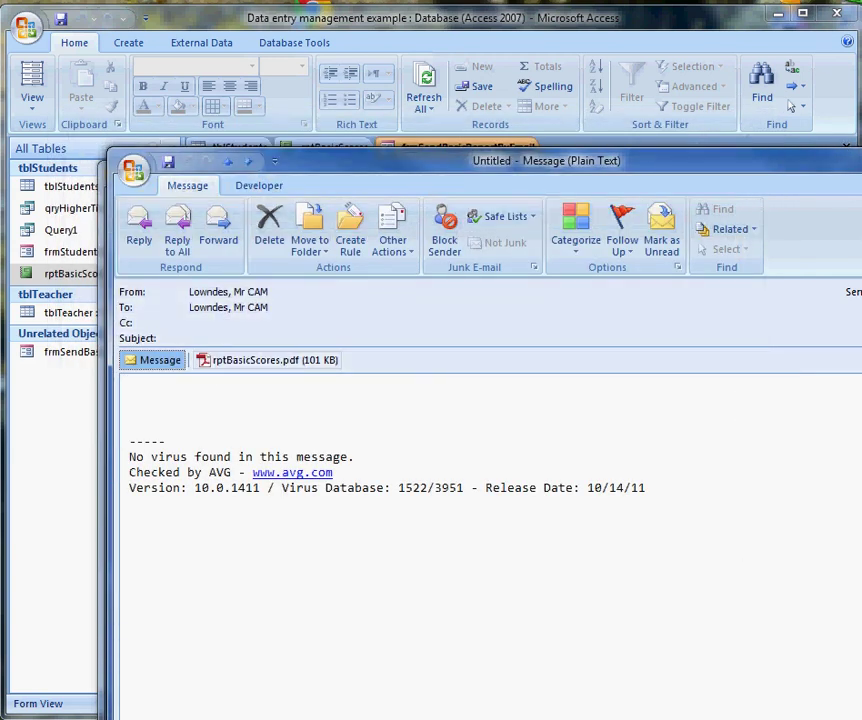
key("Escape")
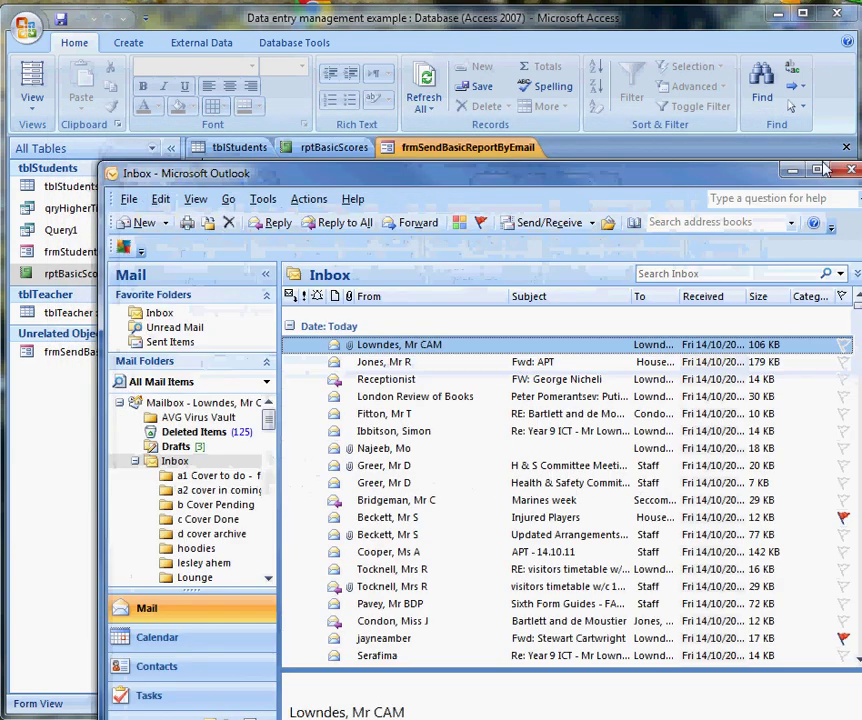
left_click(790, 178)
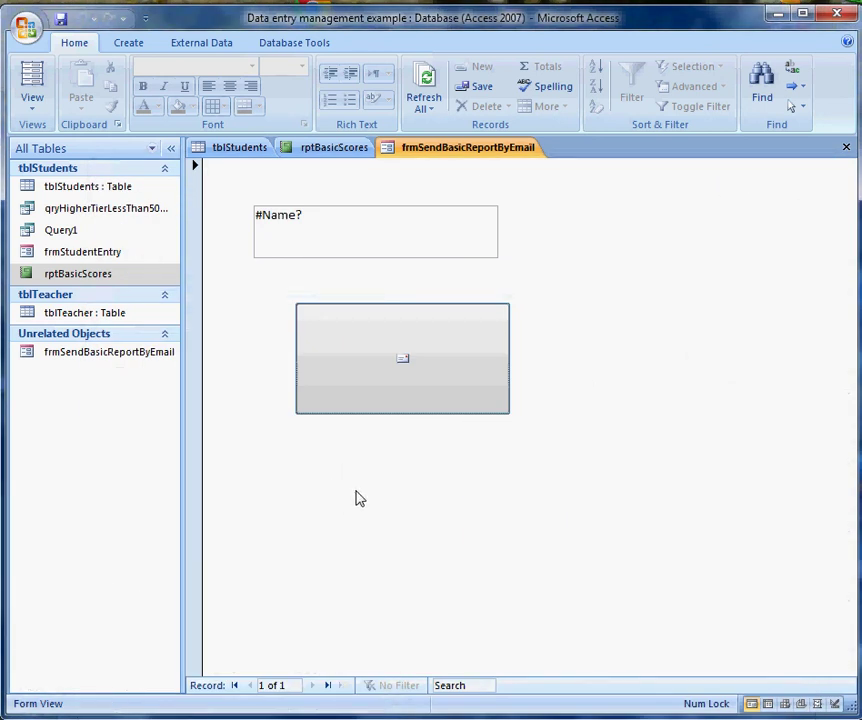